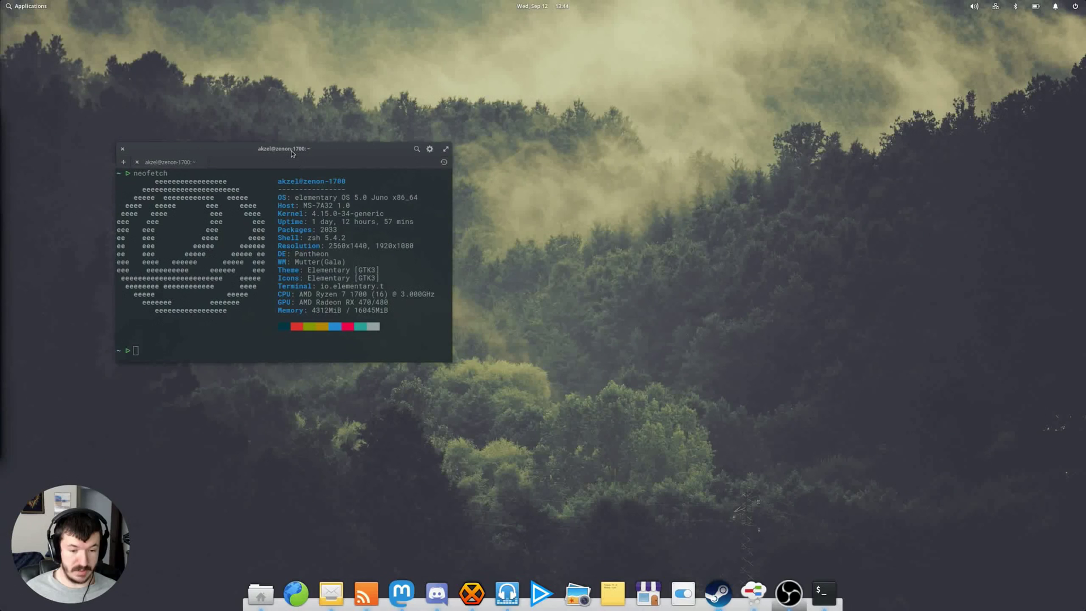
left_click_drag(292, 153, 301, 171)
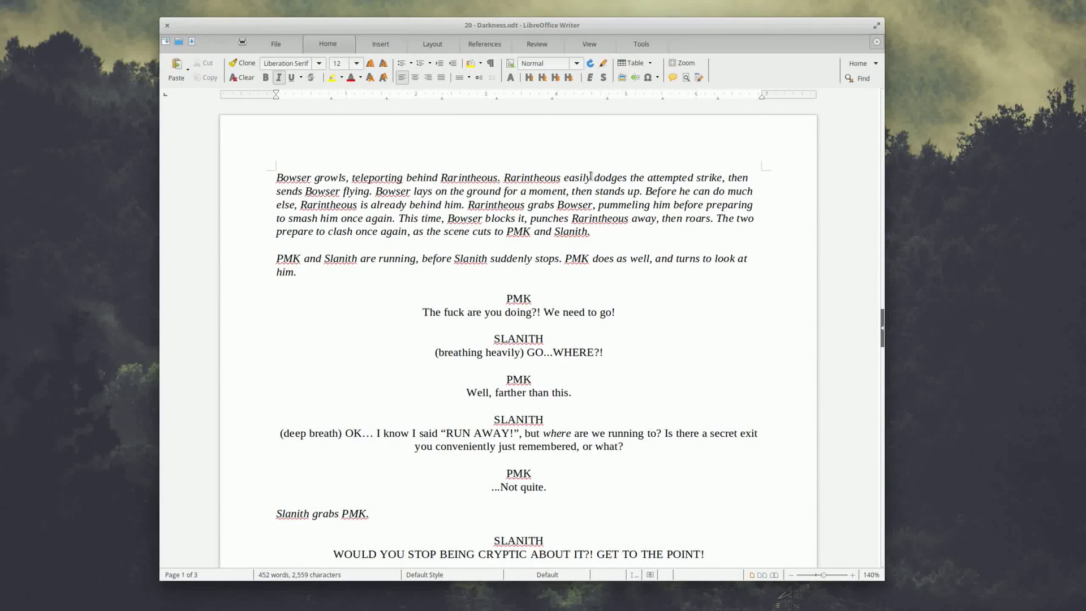
Read through the first page of the script 20 - Darkness.odt and on to its second page
scroll(849, 203, "down", 1)
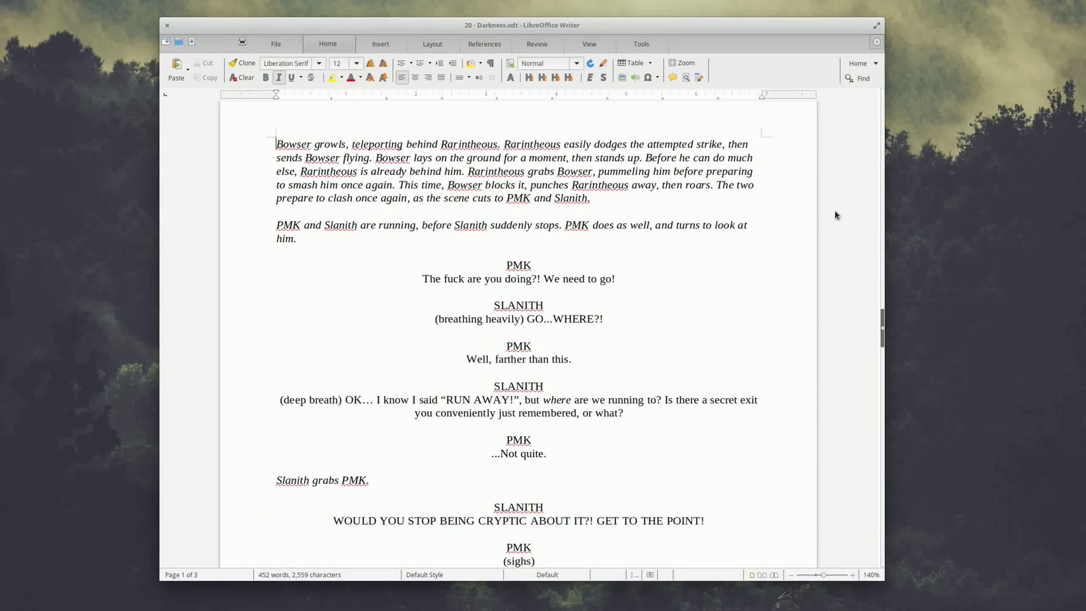
scroll(688, 230, "down", 13)
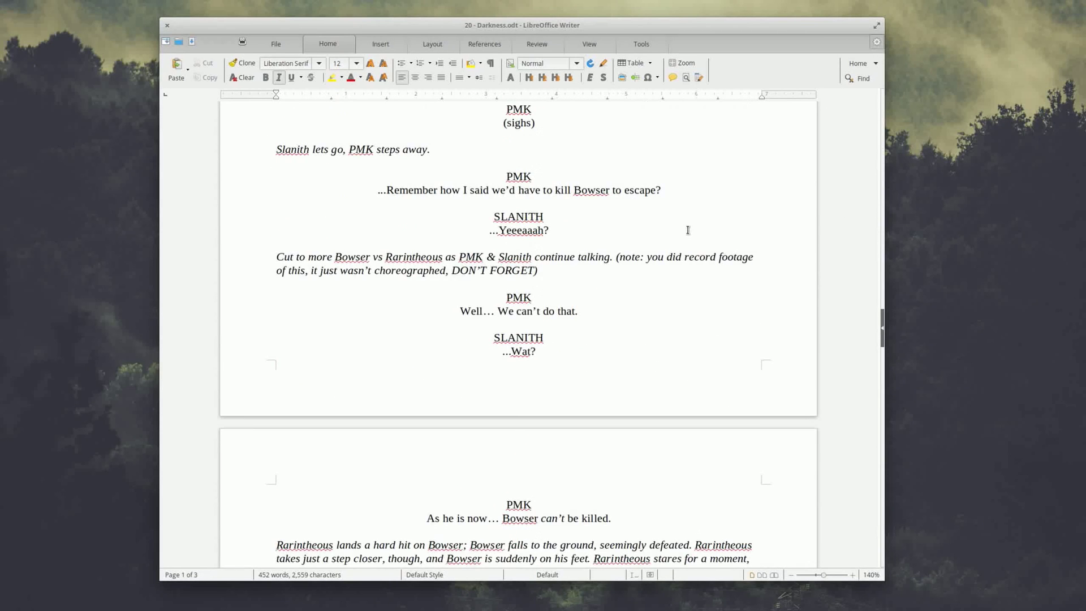
scroll(688, 230, "down", 20)
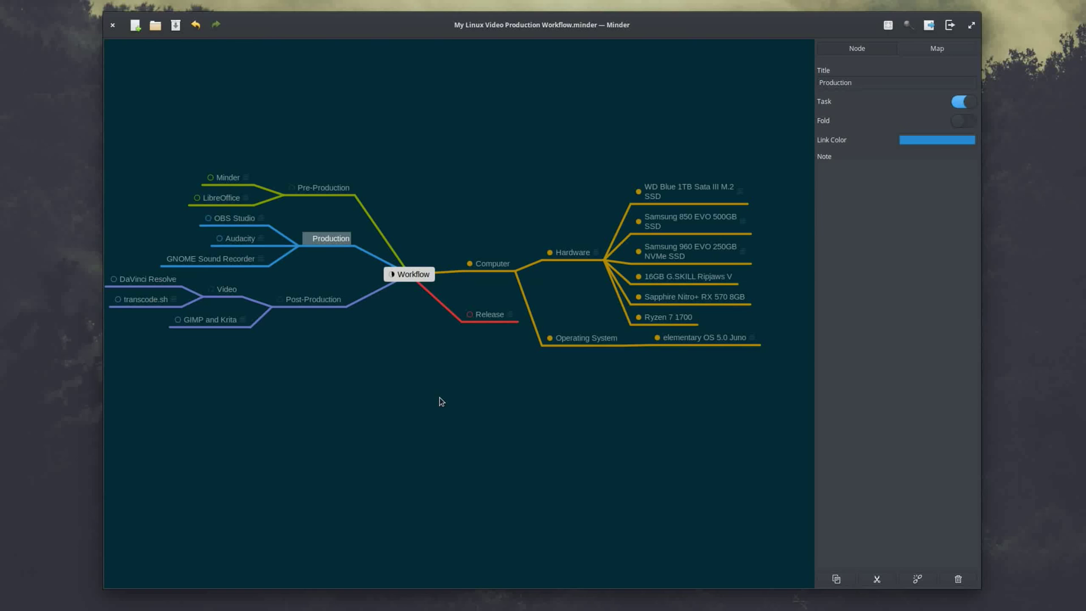
Mark the LibreOffice task under Pre-Production as completed in the Workflow mind map and select the Minder node
left_click(410, 277)
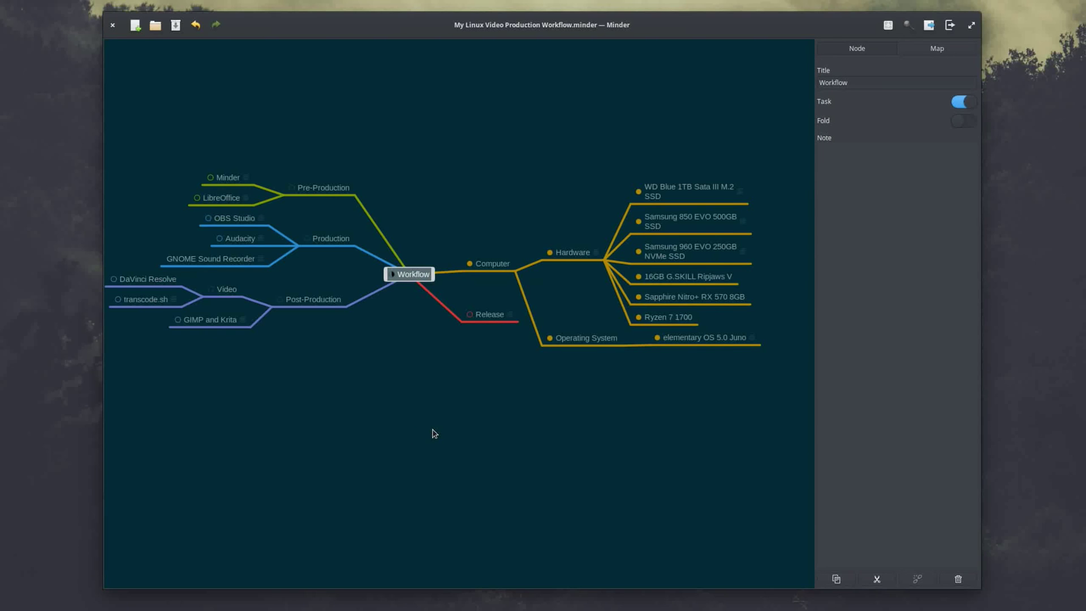
left_click(199, 202)
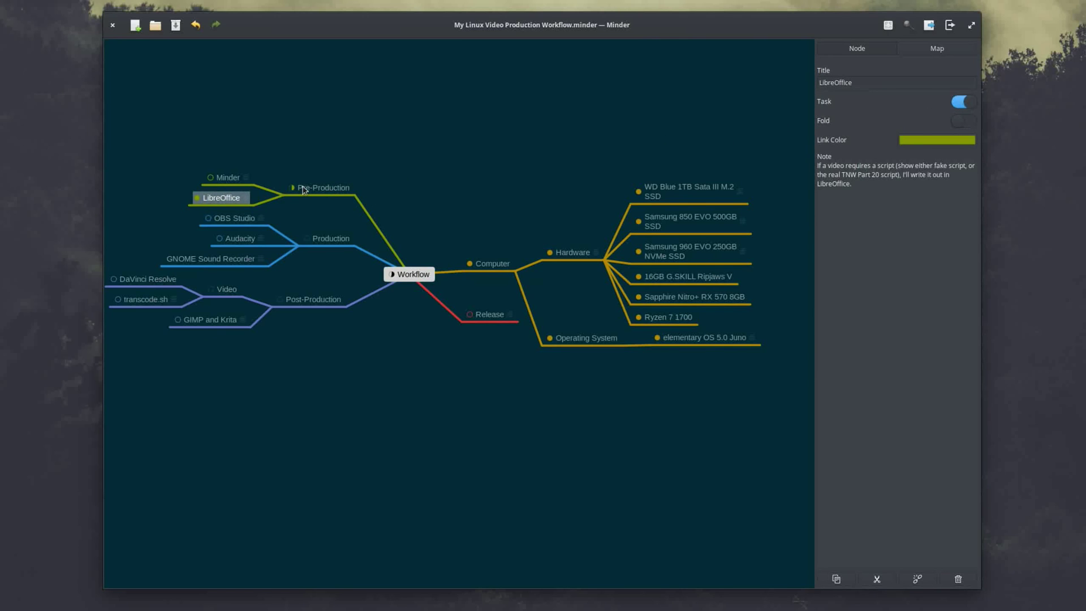
mouse_move(293, 189)
mouse_move(394, 277)
left_click_drag(540, 34, 556, 21)
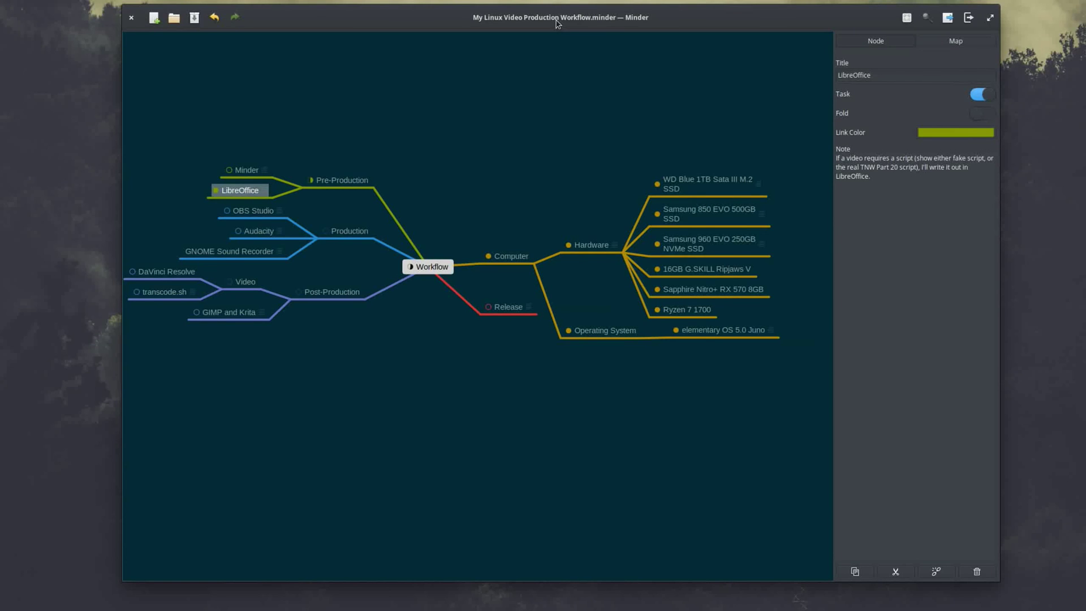
left_click(248, 170)
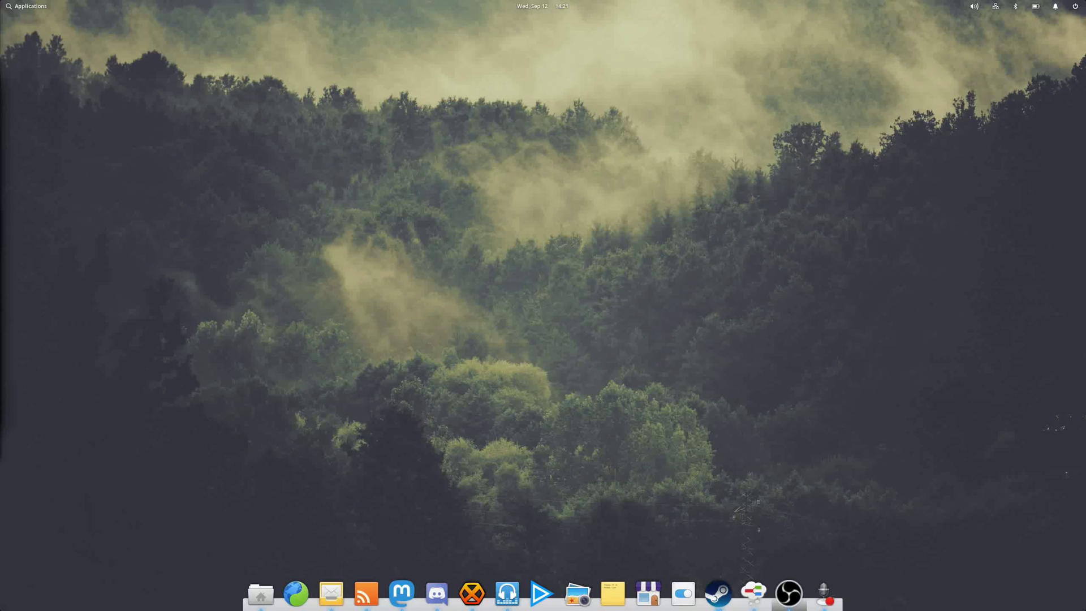
left_click_drag(0, 79, 396, 155)
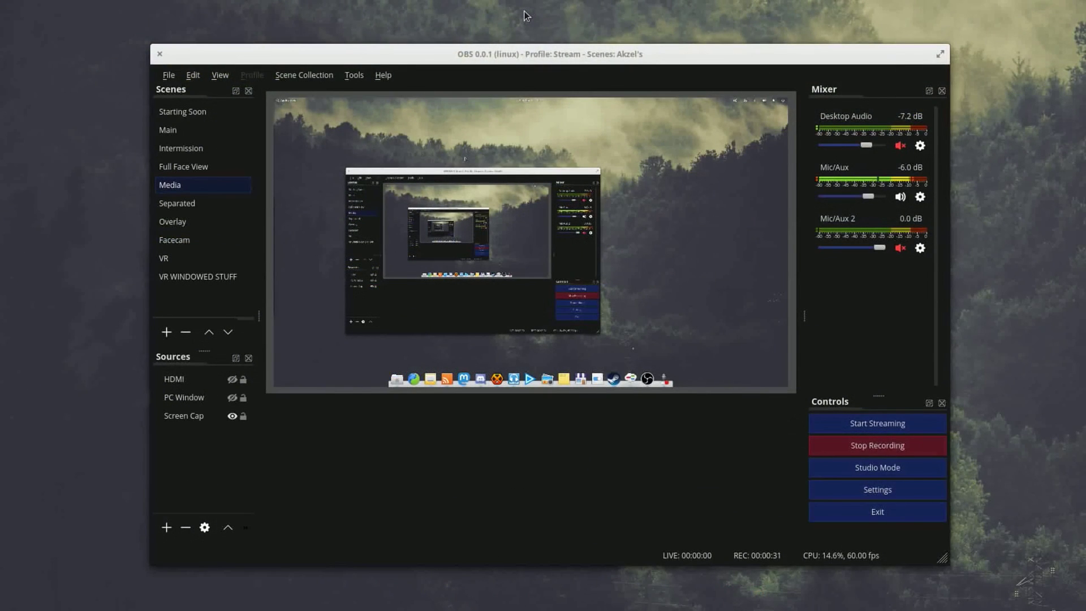
mouse_move(537, 54)
left_mouse_down()
mouse_move(514, 53)
mouse_move(710, 47)
mouse_move(500, 41)
mouse_move(534, 47)
left_mouse_up()
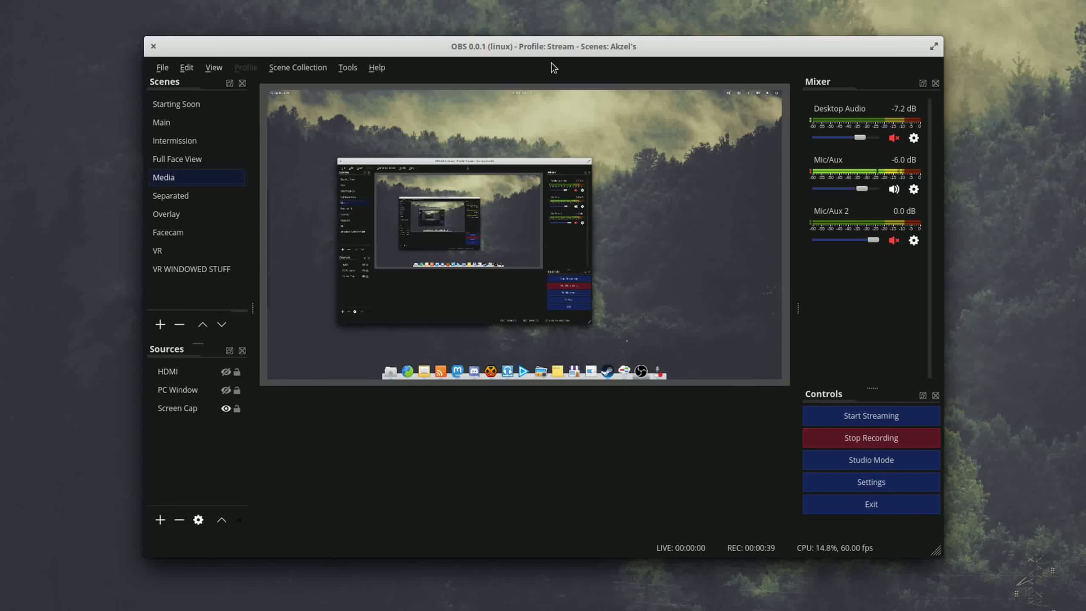
left_click_drag(552, 55, 626, 55)
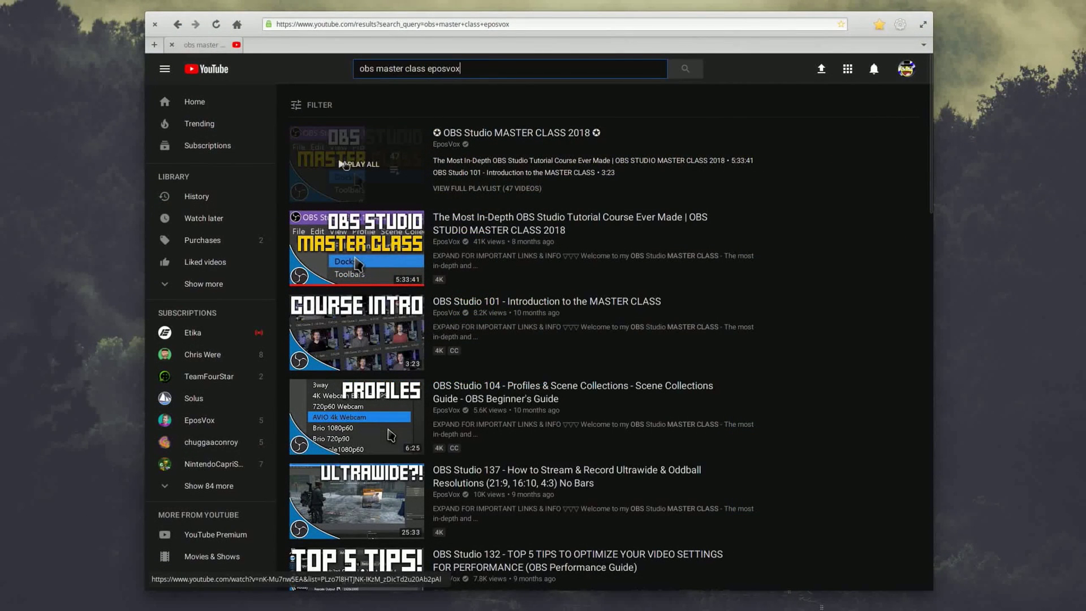
Open the full OBS Studio MASTER CLASS 2018 playlist and browse through its videos
left_click(505, 189)
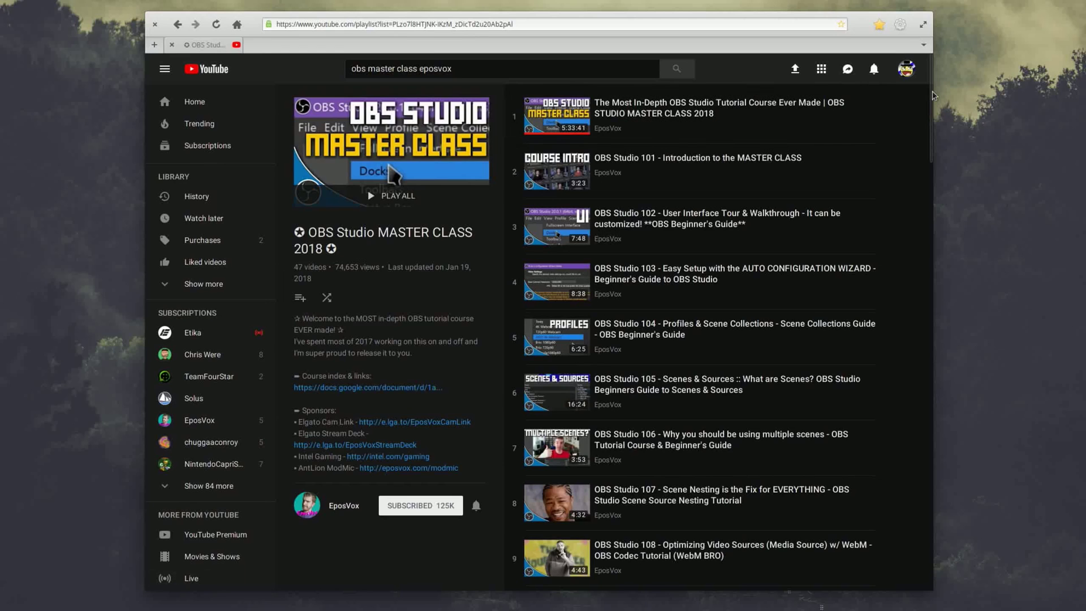
scroll(933, 95, "down", 6)
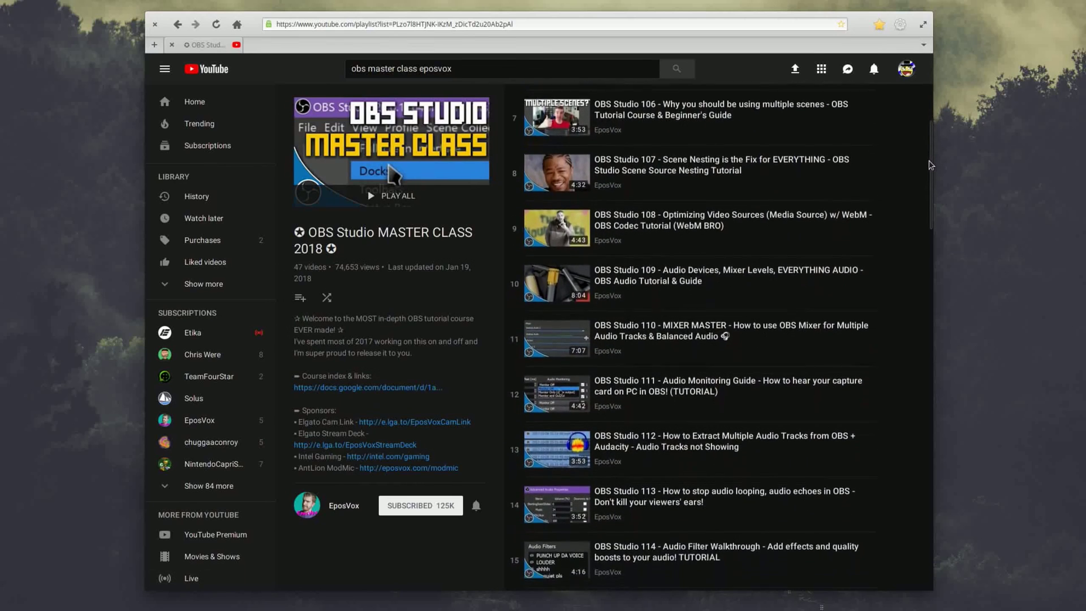
left_click_drag(930, 164, 906, 523)
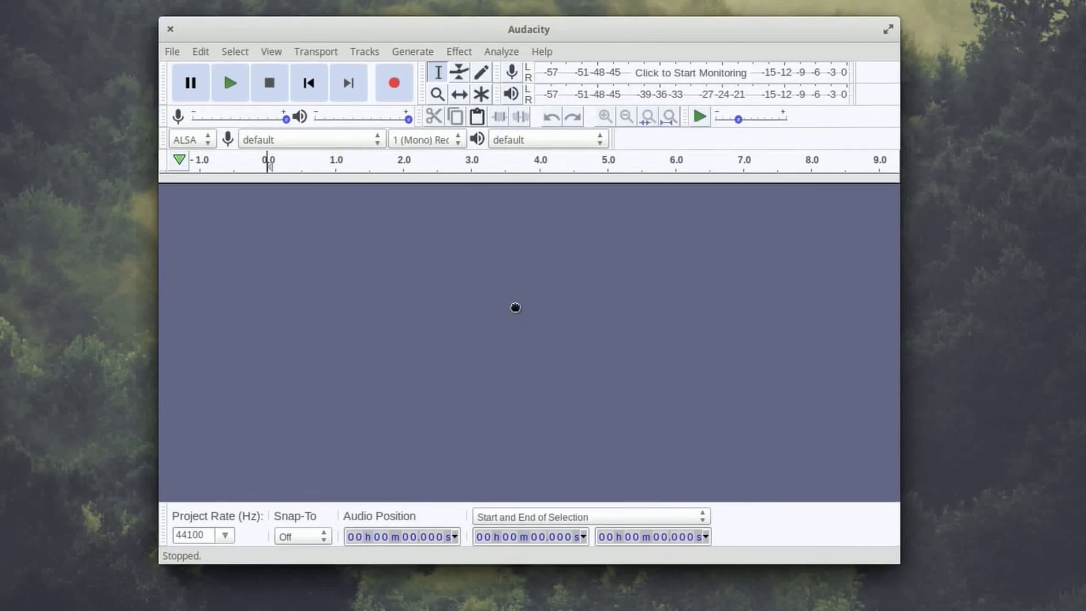
left_click_drag(516, 307, 483, 247)
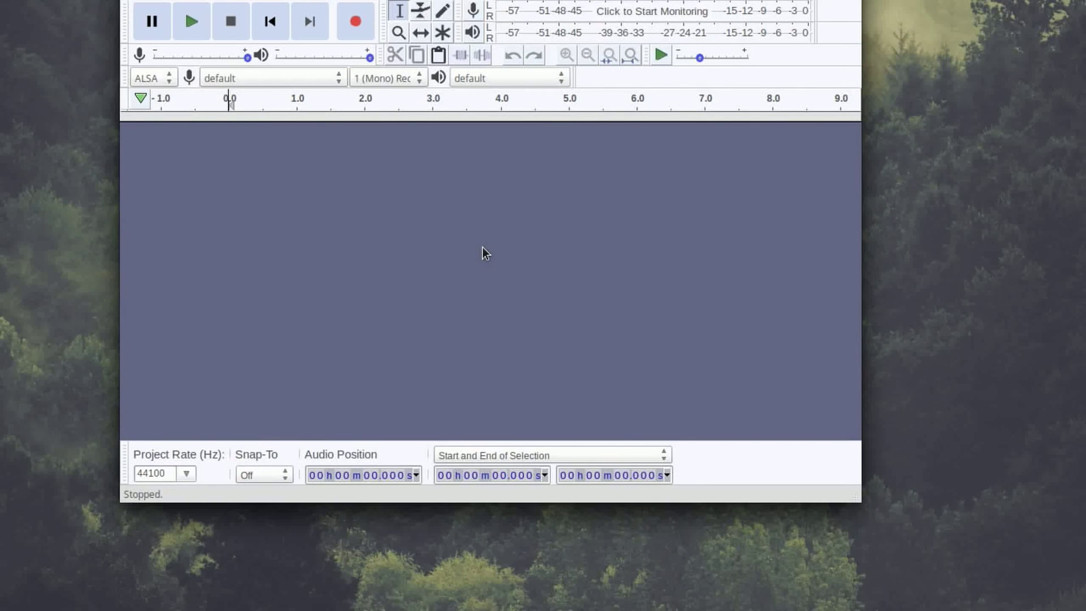
left_click_drag(491, 0, 445, 1)
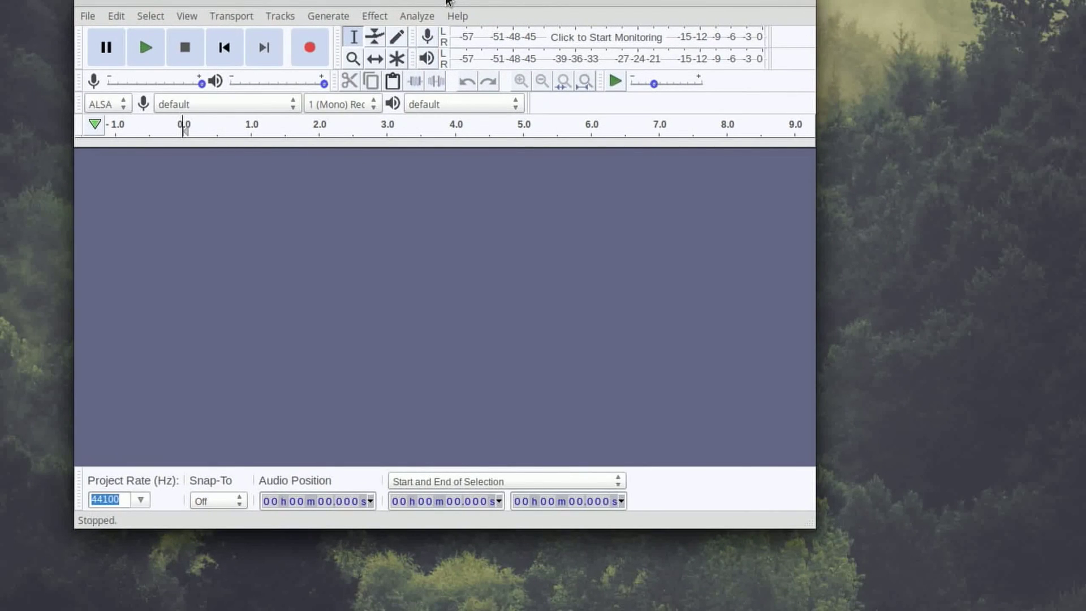
left_click_drag(449, 3, 517, 44)
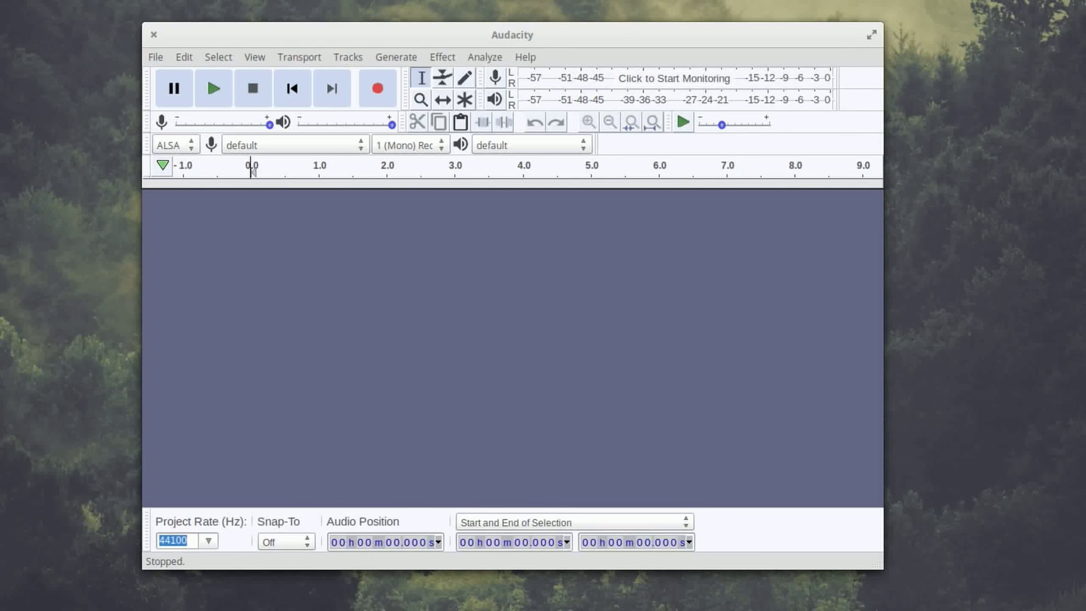
left_click_drag(0, 0, 803, 1)
left_click(462, 467)
key("super+h")
left_click_drag(731, 167, 405, 240)
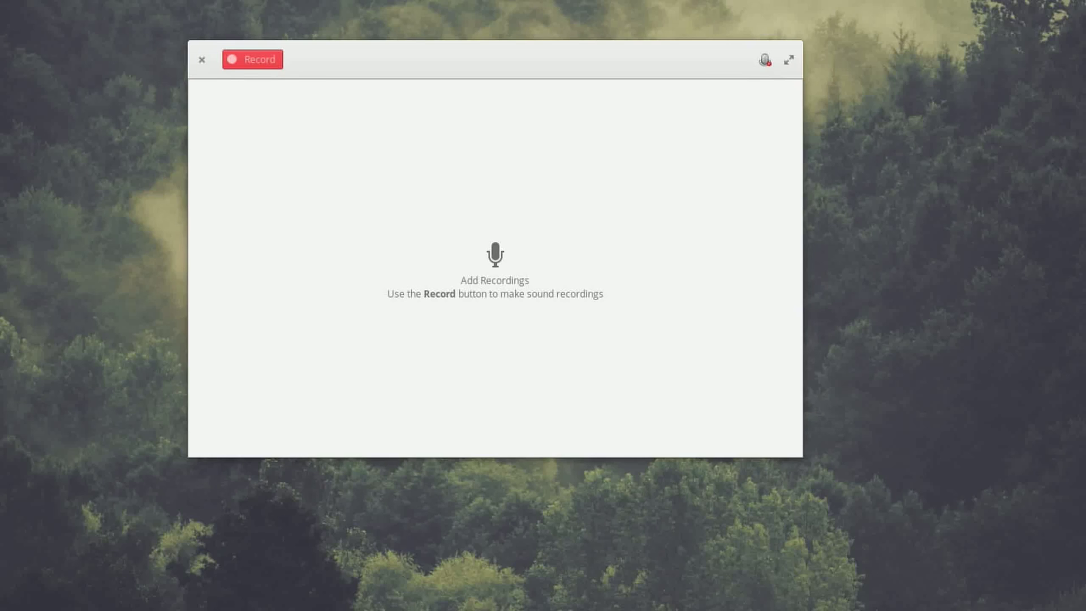
left_click_drag(479, 224, 491, 235)
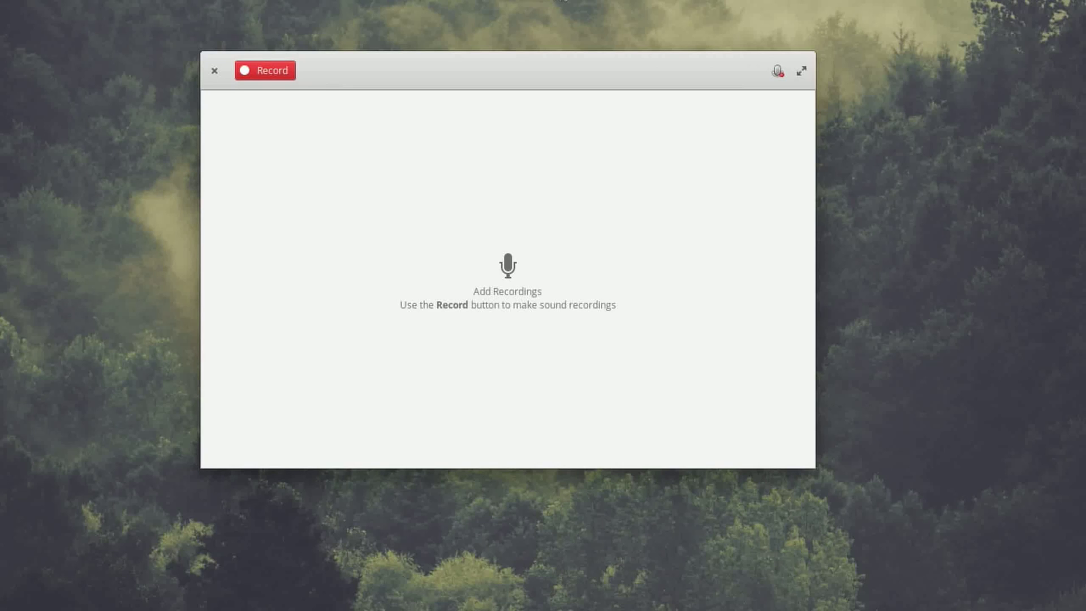
Open the sound recorder's preferences, check the available recording formats without changing FLAC, and close the preferences
left_click(778, 71)
left_click(776, 110)
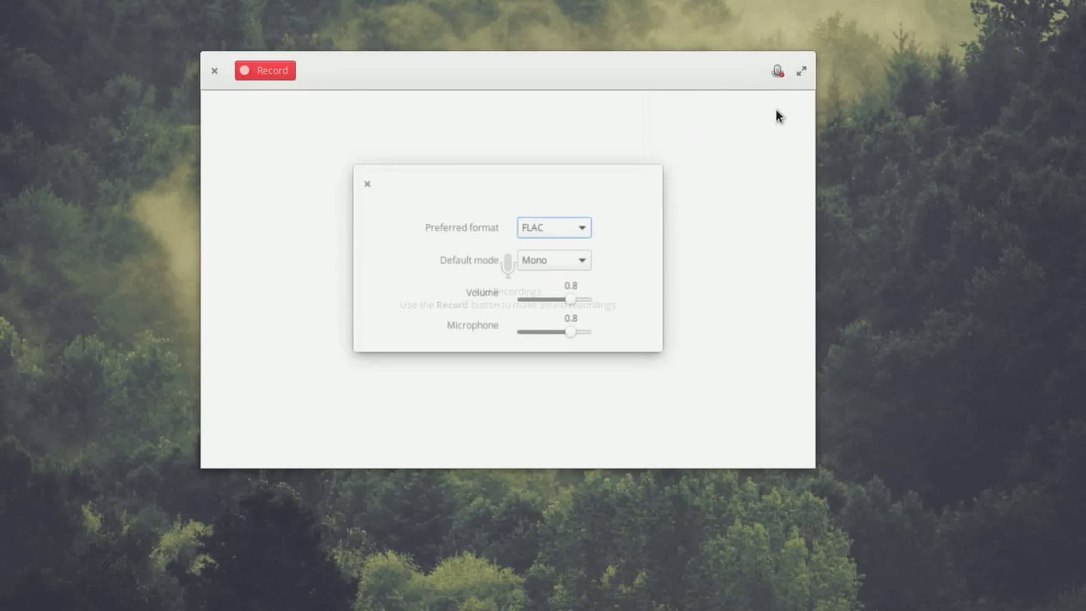
left_click(581, 226)
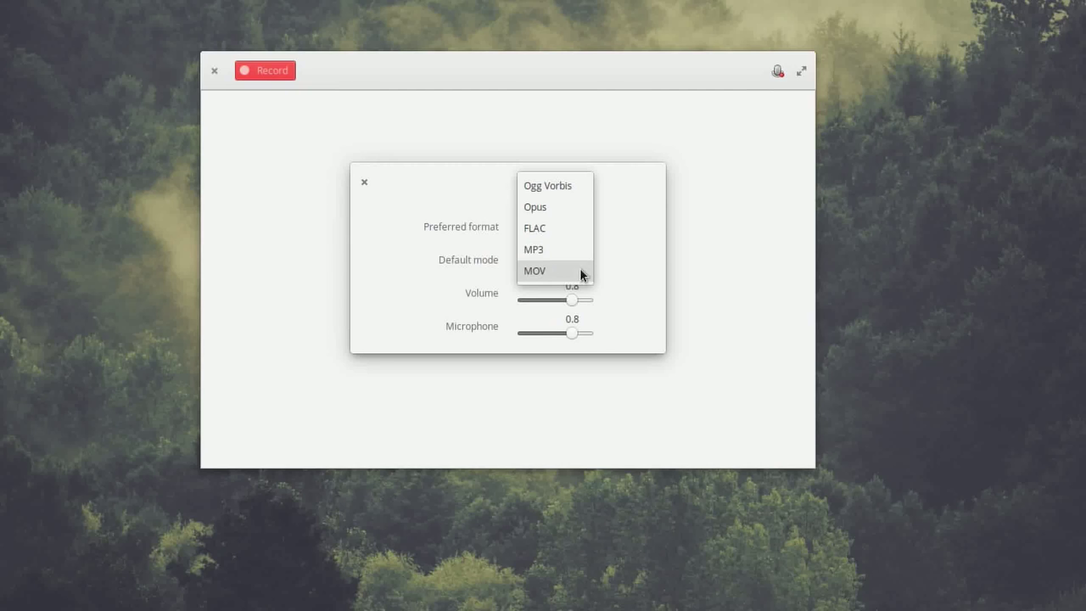
left_click(615, 233)
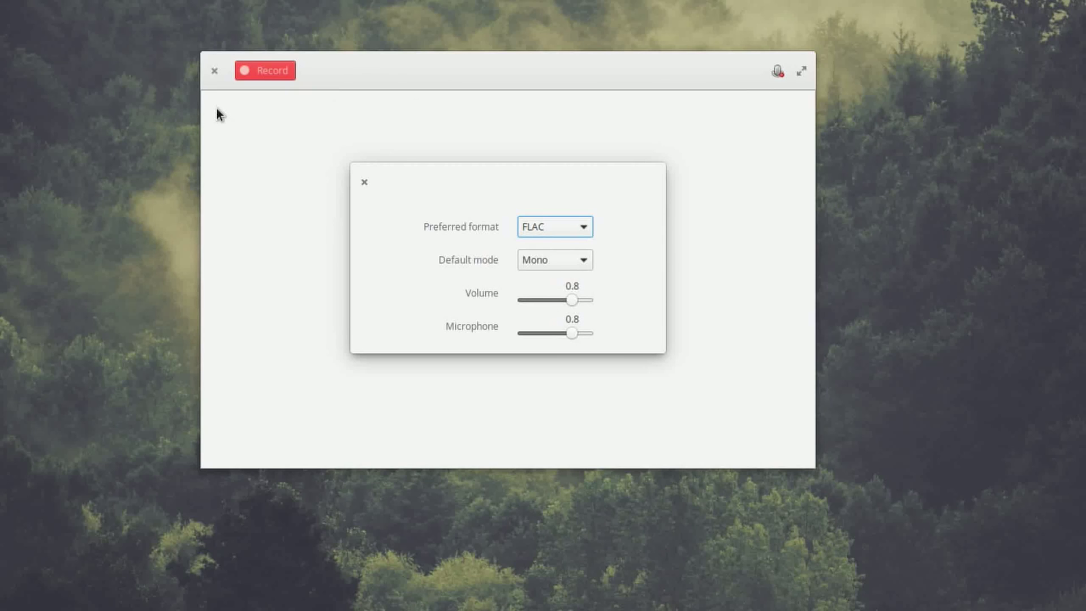
left_click(362, 183)
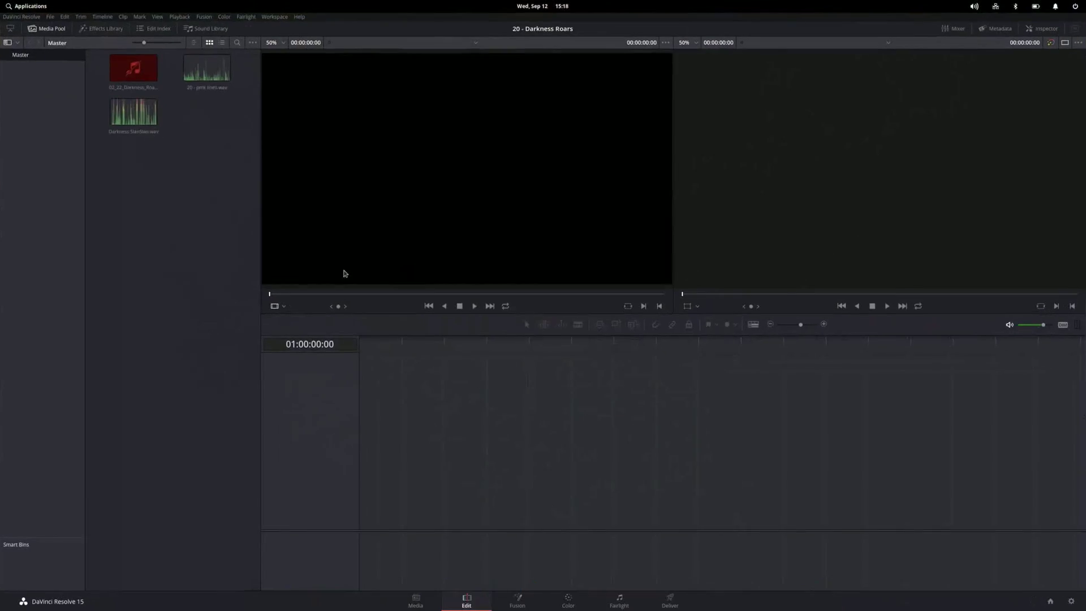
Add the TNWp20 scene clips to the project's media pool and place the TNWp20_BvR_scene1 clip on a new timeline
left_click(132, 69)
key("Delete")
key("Return")
key("ctrl+z")
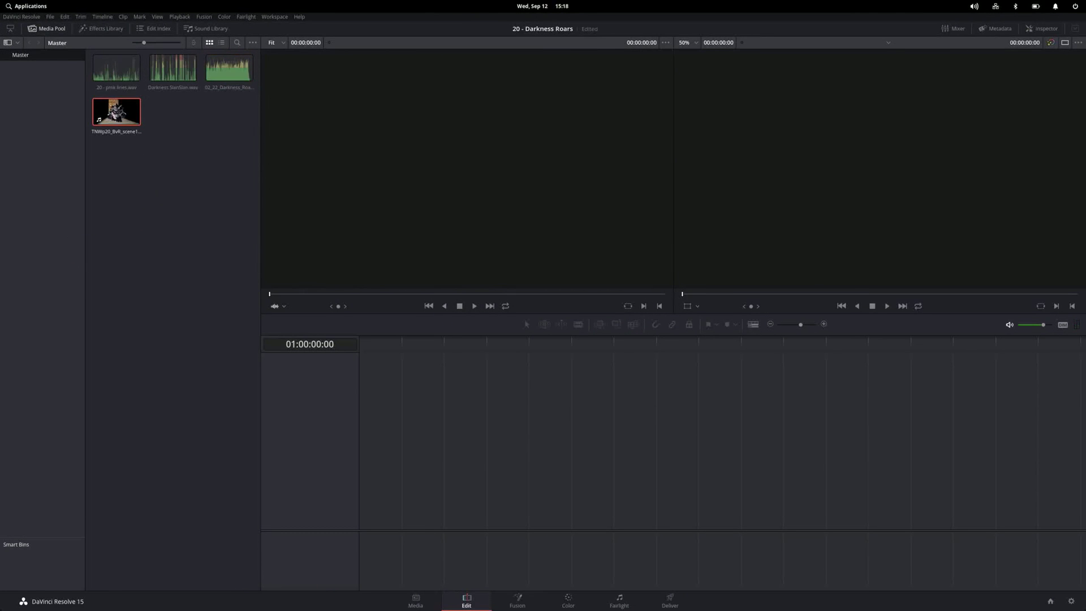
key("ctrl+z")
key("ctrl+z")
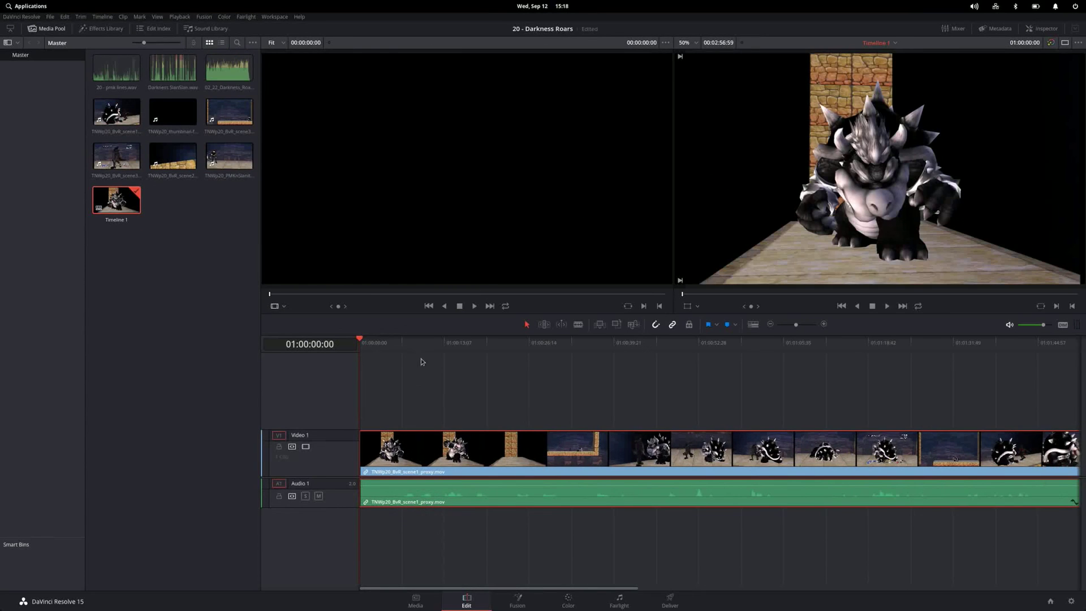
Play the scene 1 clip from the timeline's beginning and ripple-trim the unused footage from its start
mouse_move(363, 340)
left_mouse_down()
mouse_move(385, 348)
mouse_move(360, 346)
left_mouse_up()
key("space")
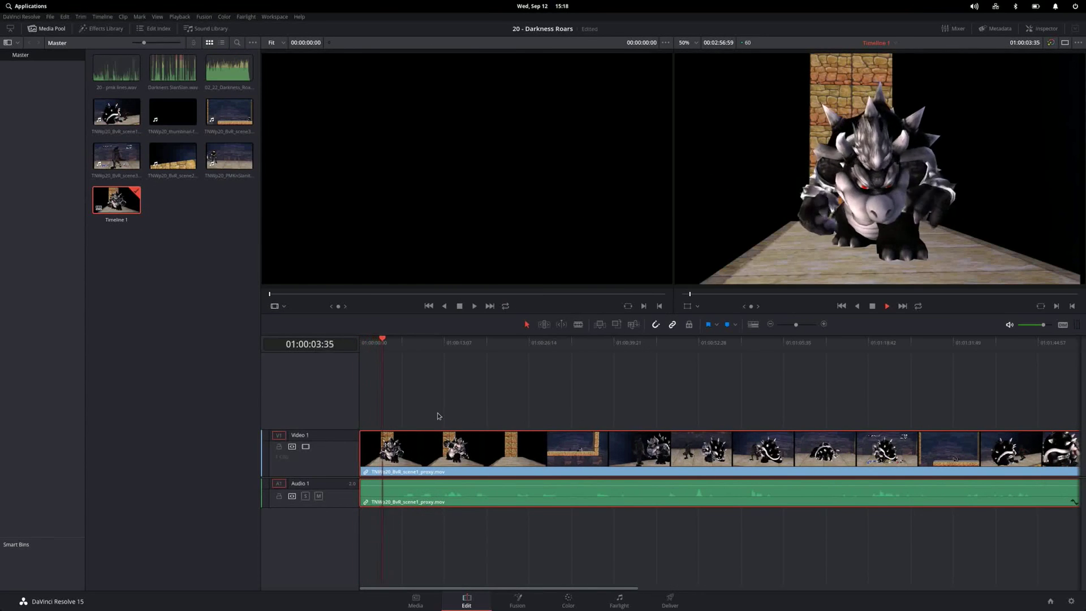
key("ctrl+equal")
key("ctrl+equal")
left_click(399, 344)
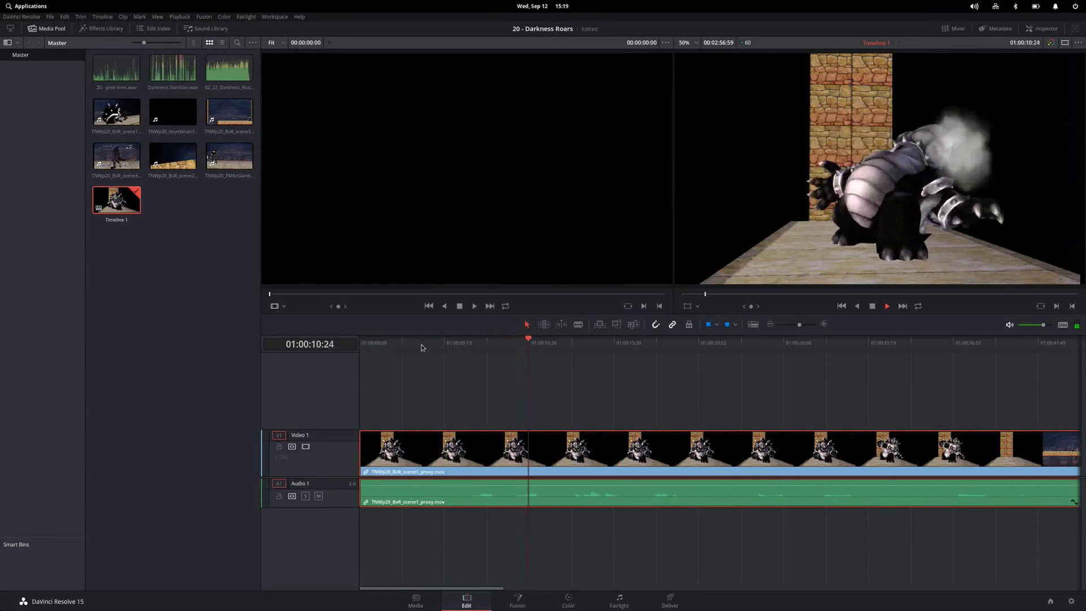
left_click(402, 343)
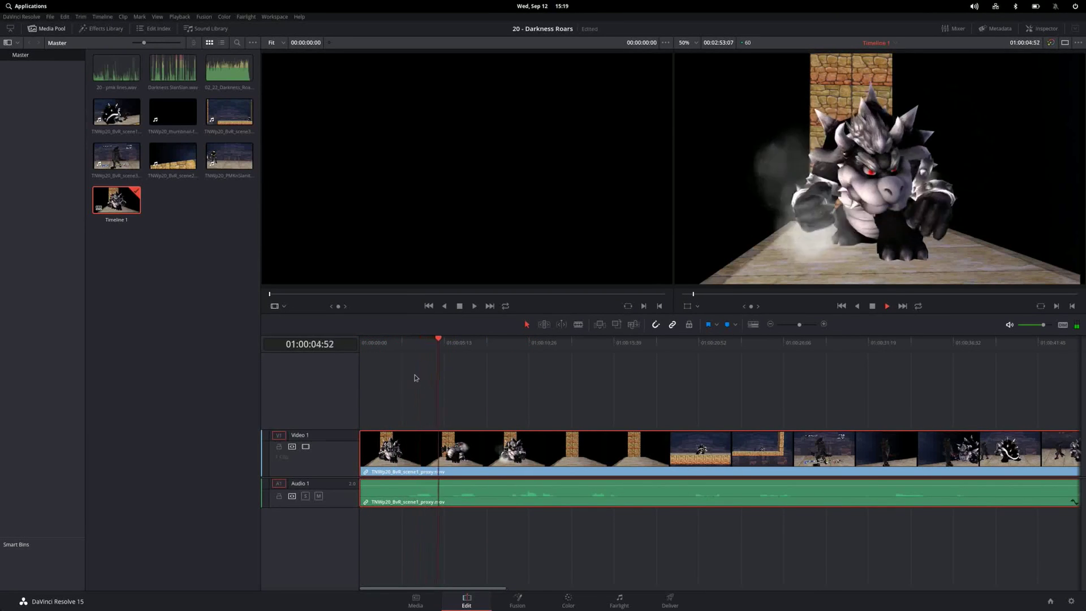
Split the scene 1 clip after its opening shot and ripple-trim the excess footage at that cut
key("j")
key("ctrl+b")
key("j")
key("l")
key("ctrl+shift+]")
Split the second segment off the remaining footage and ripple-trim the start of the third segment
key("j")
key("l")
left_click(435, 345)
key("ctrl+b")
left_click(500, 348)
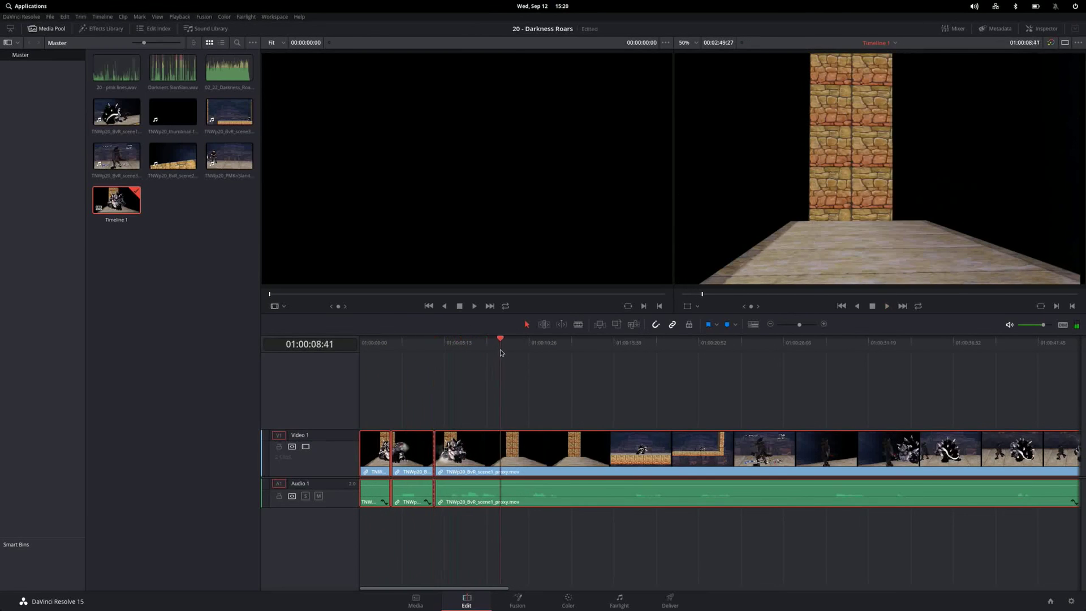
left_click(493, 350)
key("space")
key("ctrl+shift+[")
End the third segment at 01:00:06:24 by splitting there and ripple-trimming the unused footage that follows
left_click_drag(446, 345, 741, 391)
key("ctrl+b")
key("space")
Cut two more short segments after 01:00:06:24, ripple-trimming the excess so the remaining footage starts at 01:00:09:29
key("space")
key("ctrl+shift+[")
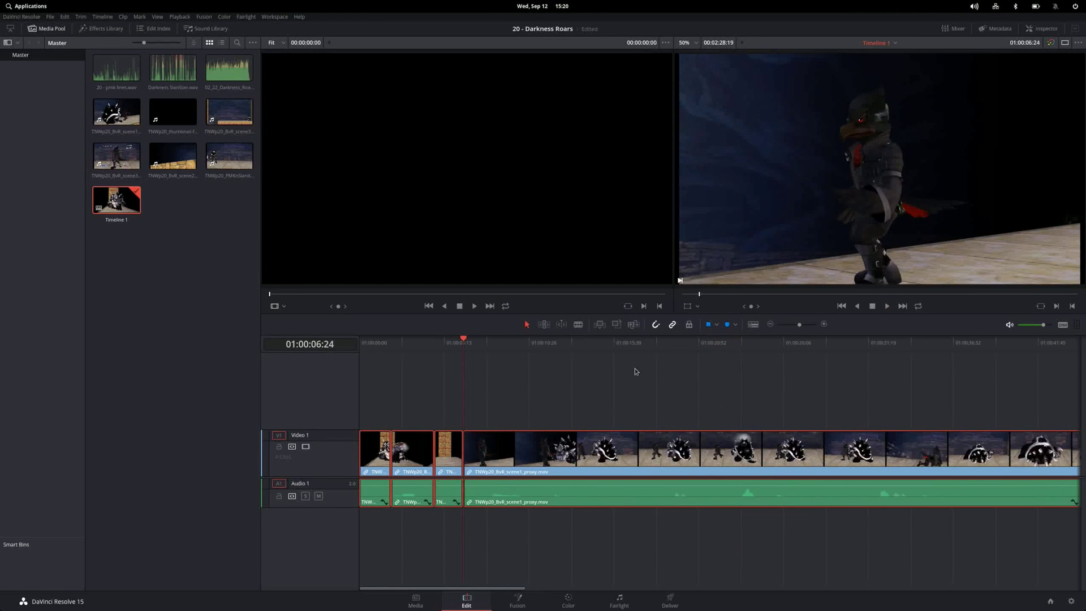
key("space")
left_click_drag(483, 351, 660, 377)
key("ctrl+b")
key("ctrl+shift+[")
key("ctrl+b")
key("l")
key("shift+[")
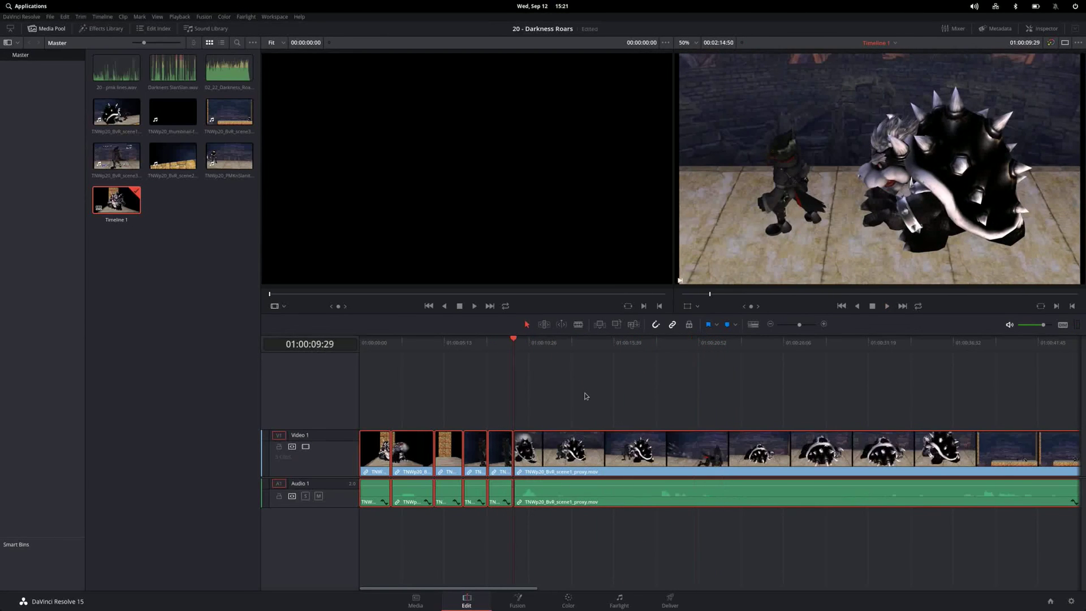
Split off the segment that starts at 01:00:09:29, ripple-trim the unused footage after it, and save the project
key("ctrl+b")
left_click_drag(552, 347, 651, 365)
key("shift+[")
key("l")
key("k")
key("ctrl+s")
Show the selected timeline clips' properties in the Inspector and set their zoom to 1.030
left_click(379, 343)
left_click(1039, 32)
left_click_drag(376, 343, 599, 360)
left_click_drag(991, 142, 994, 142)
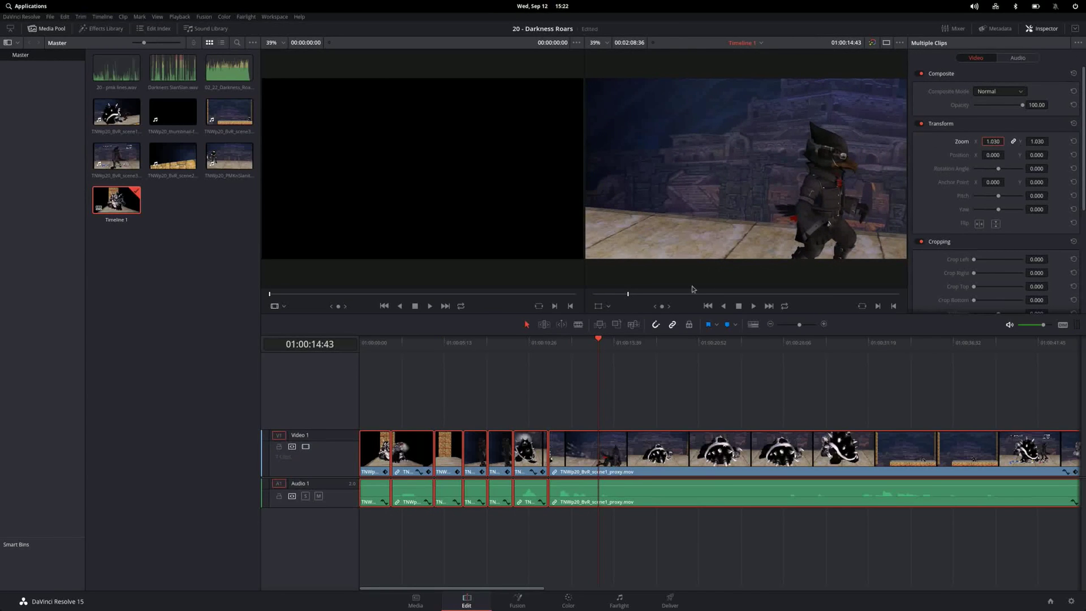
Find the end of the next usable shot, split the long remaining clip there, and ripple-trim the footage after it
left_click(526, 344)
left_click_drag(509, 345, 1013, 364)
left_click(555, 361)
key("ctrl+=")
key("ctrl+b")
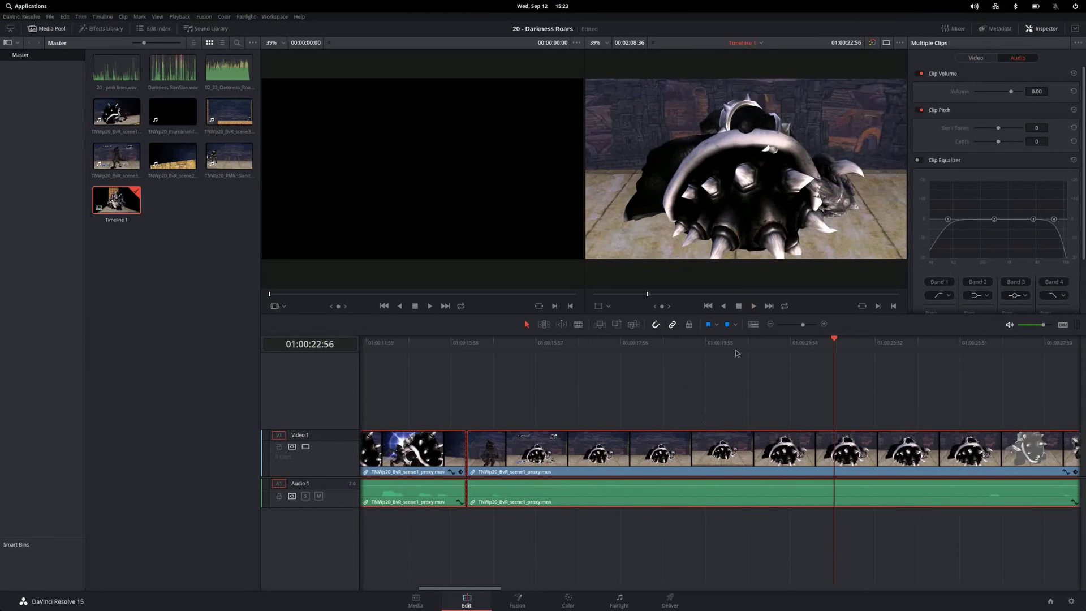
left_click_drag(737, 352, 861, 373)
key("ctrl+shift+[")
Split the remaining clip at 01:00:18:37 and ripple-trim the unused footage that follows the cut
left_click_drag(487, 346, 650, 368)
key("ctrl+b")
left_click_drag(662, 351, 964, 368)
key("ctrl+-")
left_click_drag(730, 349, 706, 376)
key("ctrl+b")
key("ctrl+shift+[")
Play back the recent cuts and split the remaining clip at 01:00:20:00
left_click(479, 348)
key("space")
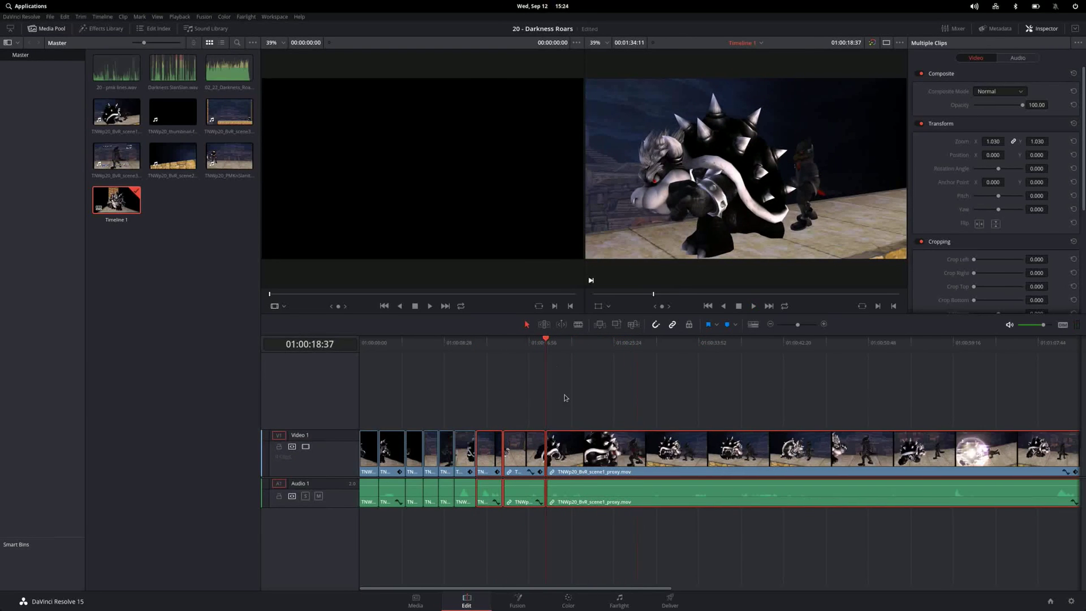
key("slash")
key("space")
key("ctrl+equal")
key("ctrl+equal")
key("ctrl+equal")
left_click(684, 348)
key("ctrl+b")
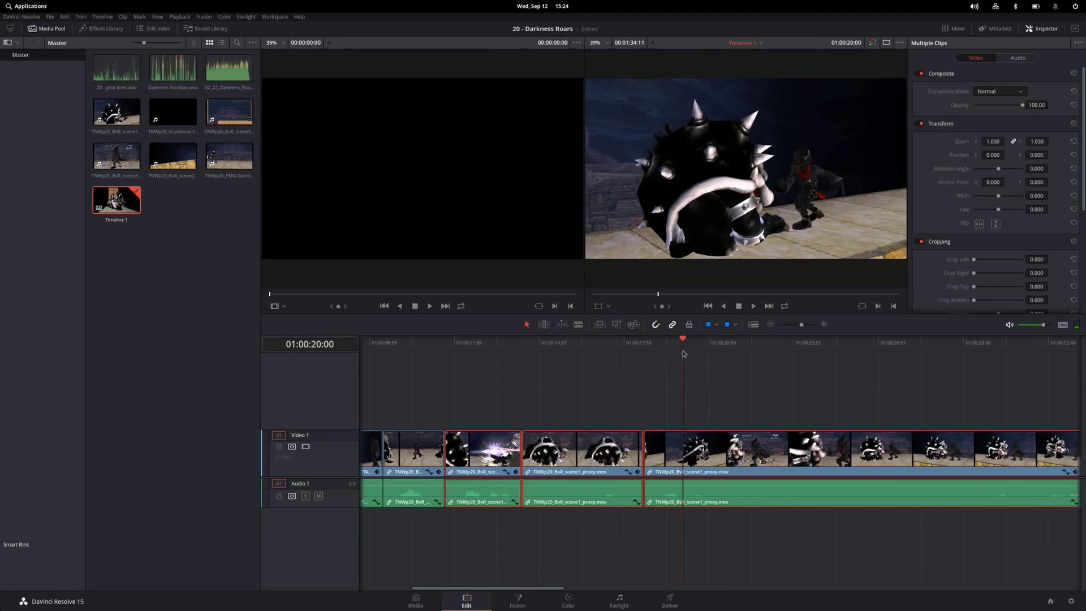
Split the clip again farther along to isolate the stretch after 01:00:20:00, and undo the last change made there
key("ctrl+minus")
key("ctrl+minus")
key("ctrl+minus")
left_click_drag(684, 350, 773, 406)
key("ctrl+b")
left_click_drag(560, 345, 572, 347)
key("ctrl+z")
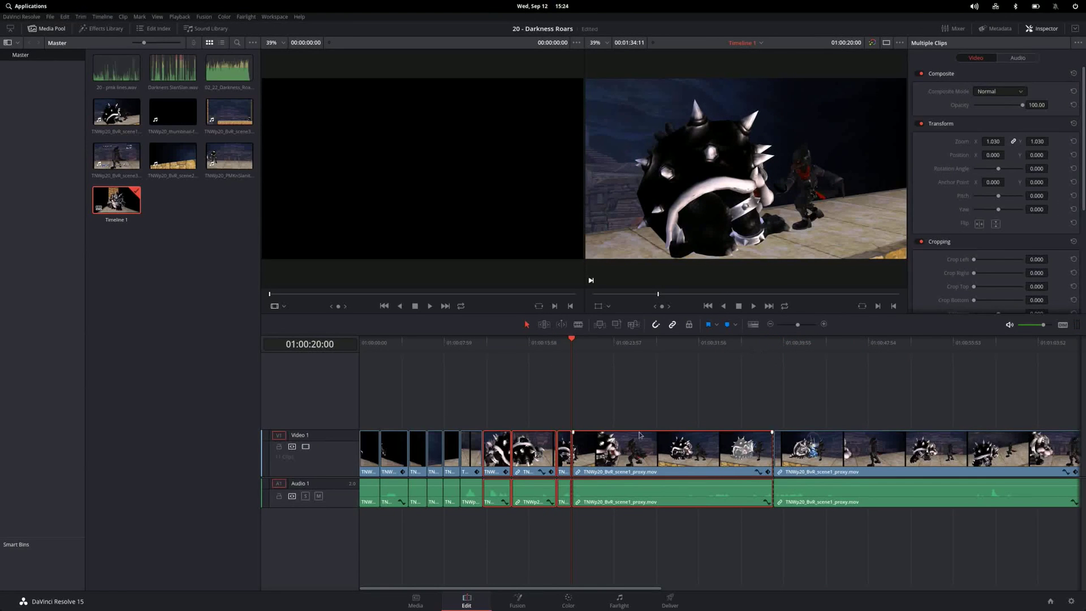
Delete the clip that follows 01:00:20:00 and play back the resulting join
left_click(645, 452)
key("Delete")
left_click(559, 346)
key("space")
Play back the new cut and ripple-trim more unused footage from the start of the remaining clip
key("space")
Split the following clip at the end of its usable shot and ripple-trim the unused footage after the cut
left_click(643, 453)
key("ctrl+b")
left_click(772, 343)
key("ctrl+shift+bracketleft")
left_click(581, 345)
Split the remaining clip at 01:00:24:27 and undo the edit tried after that cut
key("space")
key("space")
key("ctrl+equal")
key("ctrl+equal")
left_click_drag(677, 346, 672, 352)
key("ctrl+shift+bracketleft")
left_click(589, 350)
key("space")
key("space")
key("ctrl+b")
left_click_drag(996, 348, 977, 363)
key("ctrl+z")
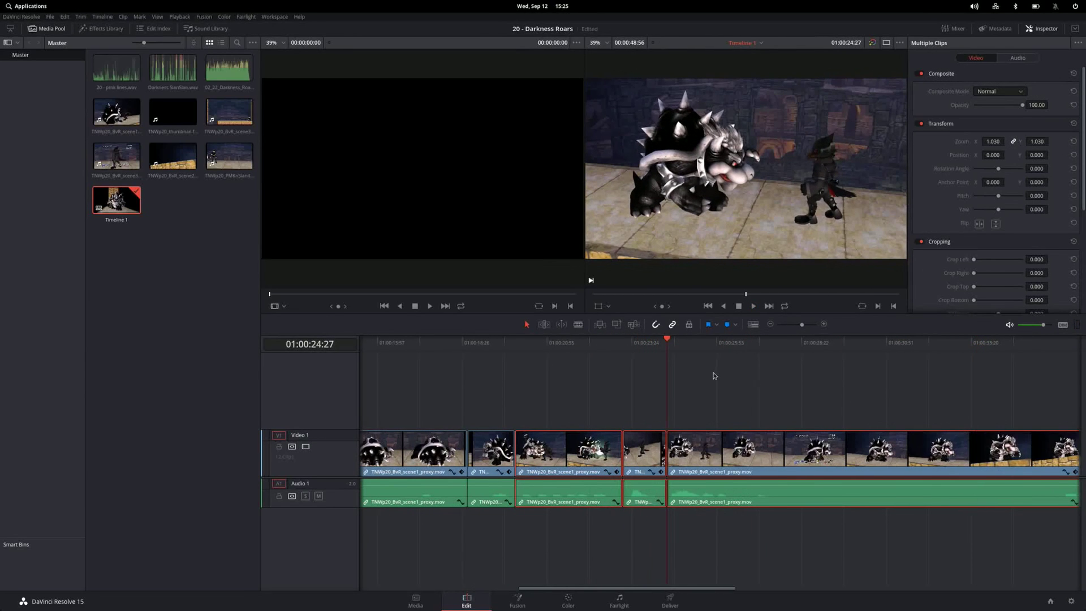
key("ctrl+z")
key("ctrl+shift+z")
Split the remaining clip farther along and ripple-trim the unused footage behind the new cut
left_click_drag(712, 346, 734, 368)
key("ctrl+b")
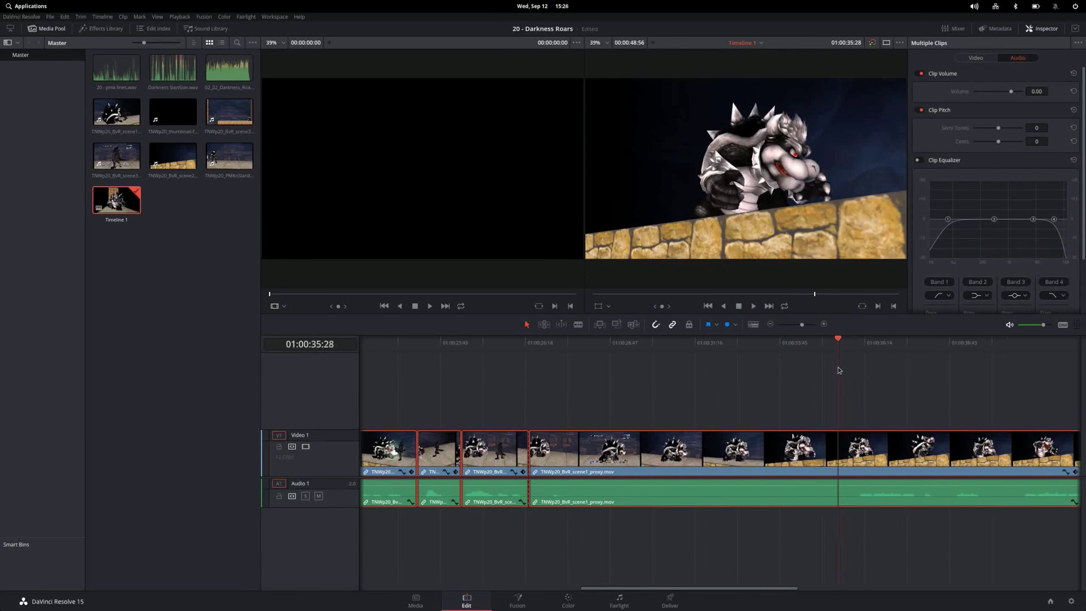
left_click_drag(838, 367, 841, 368)
key("ctrl+shift+[")
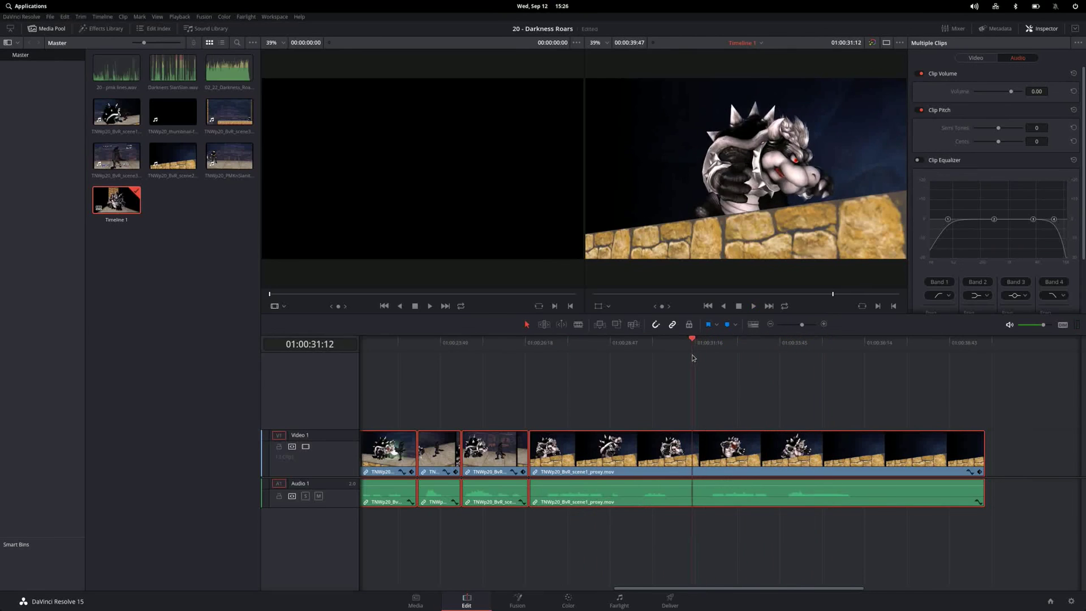
Ripple-trim the last clip's start at 01:00:31:12, and its end at 01:00:30:36 once the attacker has left the frame
key("ctrl+shift+bracketleft")
key("space")
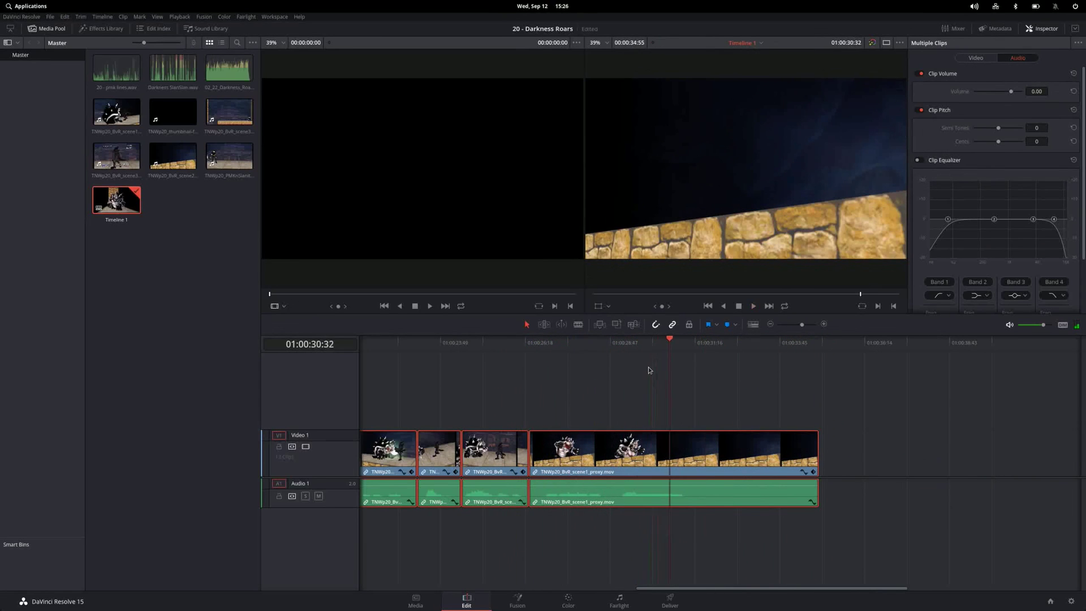
key("ctrl+shift+bracketright")
Add short fade-outs to the last clip's video and audio and play back the ending
left_click_drag(670, 433, 662, 433)
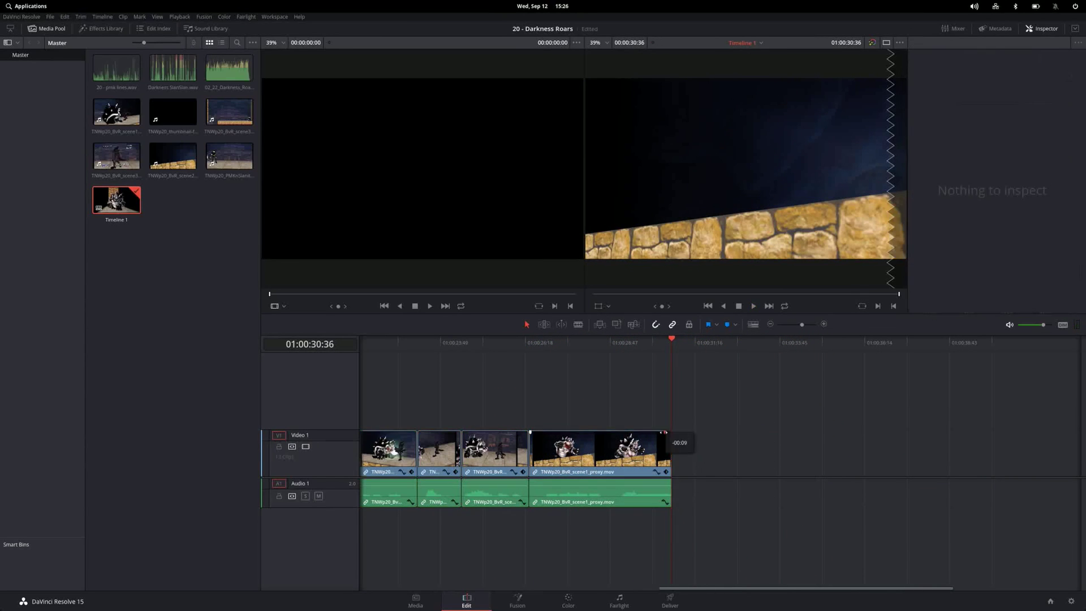
left_click_drag(656, 482, 654, 482)
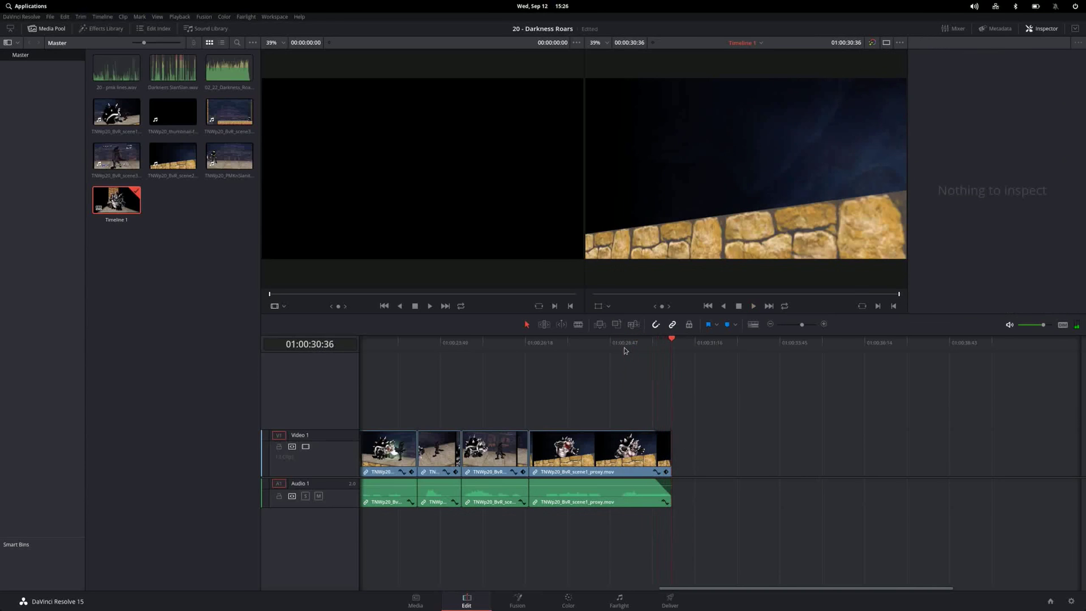
key("ctrl+equal")
left_click_drag(696, 345, 587, 378)
key("space")
key("ctrl+minus")
key("ctrl+minus")
key("ctrl+minus")
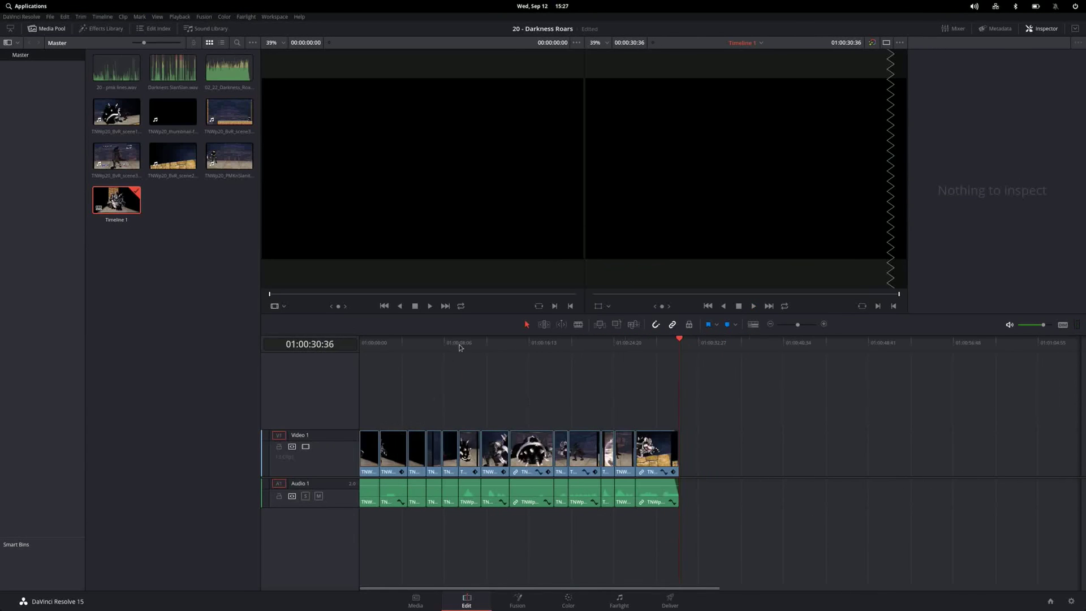
Play back the opening clips of the timeline to check their pacing
key("ctrl+equal")
left_click_drag(460, 342, 402, 376)
key("space")
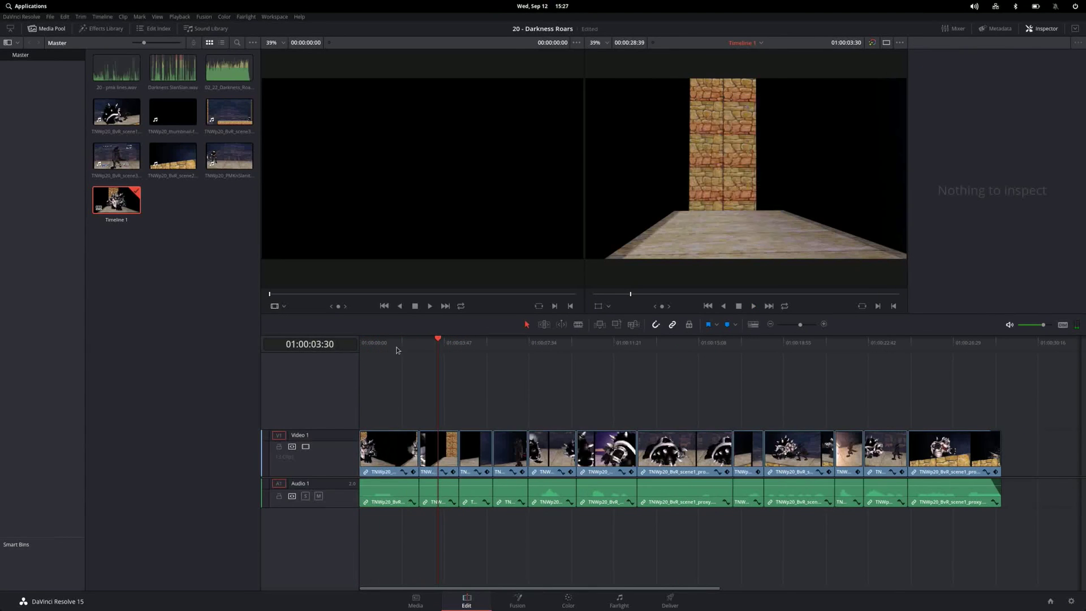
key("space")
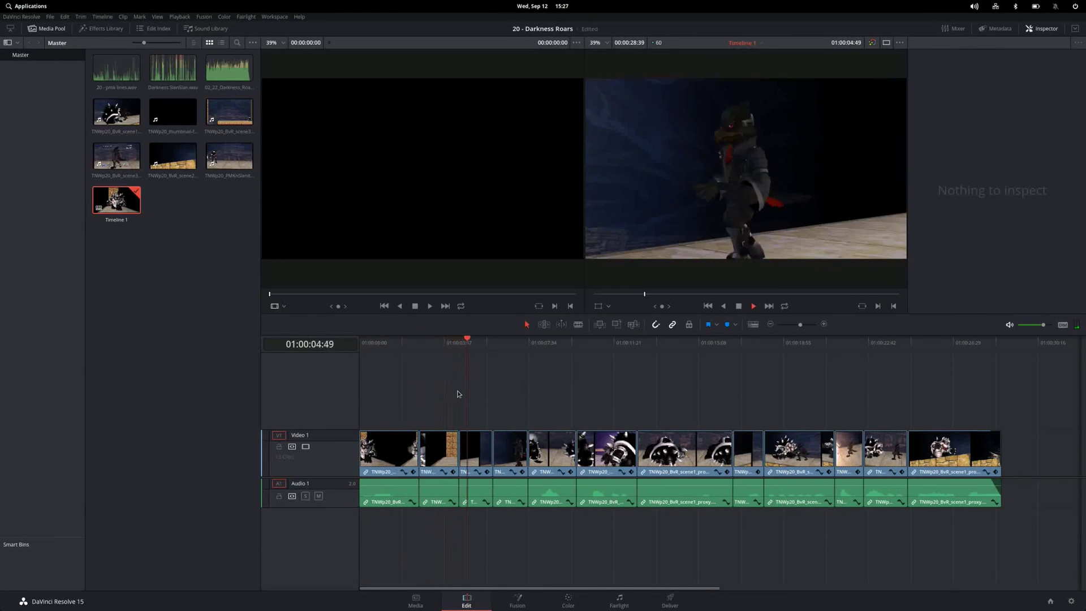
Import HeartBeat-sound-effect-2.wav into the media pool and place it on a new audio track under the third clip
left_click(388, 351)
left_click_drag(388, 350, 425, 353)
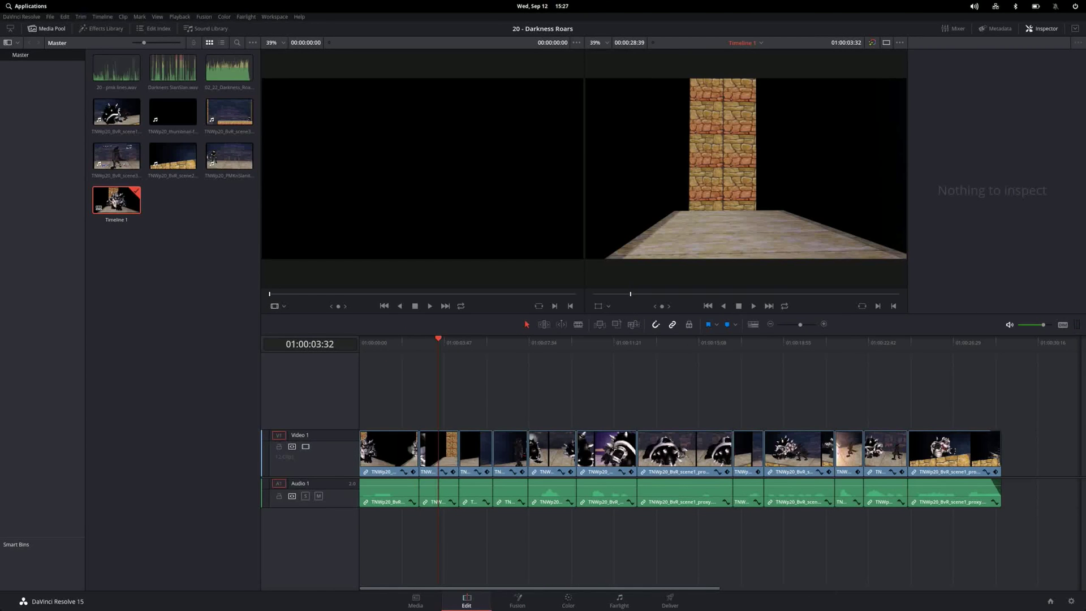
left_click_drag(95, 283, 115, 283)
left_click_drag(173, 200, 462, 524)
Ripple-trim the first clip's end to 01:00:02:20 and move the heartbeat sound to start at that cut
key("ctrl+equal")
left_click_drag(450, 345, 470, 363)
key("ctrl+shift+]")
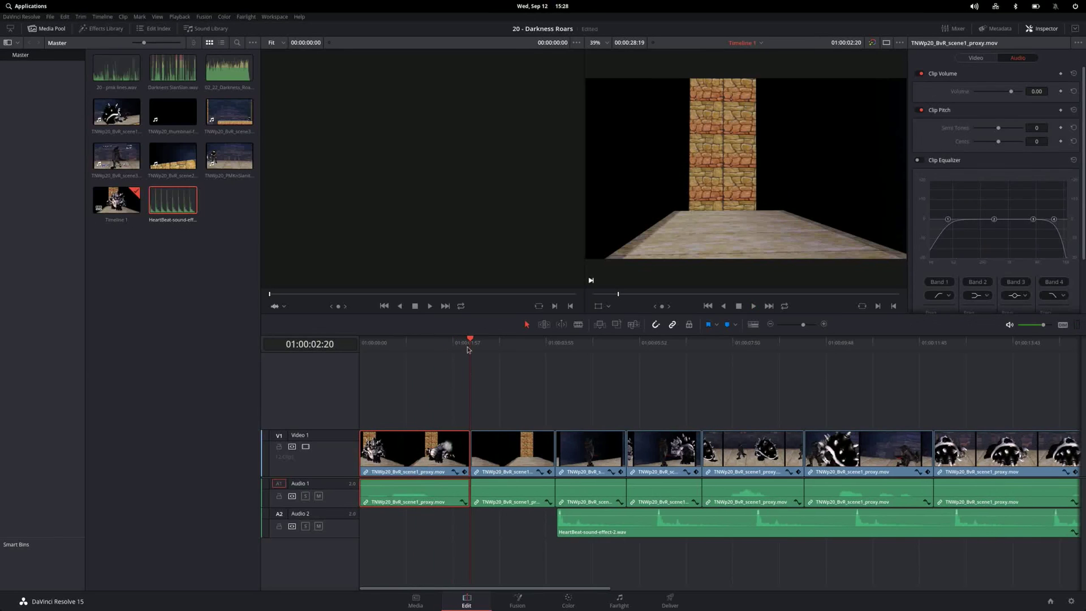
left_click_drag(608, 525, 522, 526)
Ripple-trim the second clip's end to 01:00:03:40 and play on past the cut
key("space")
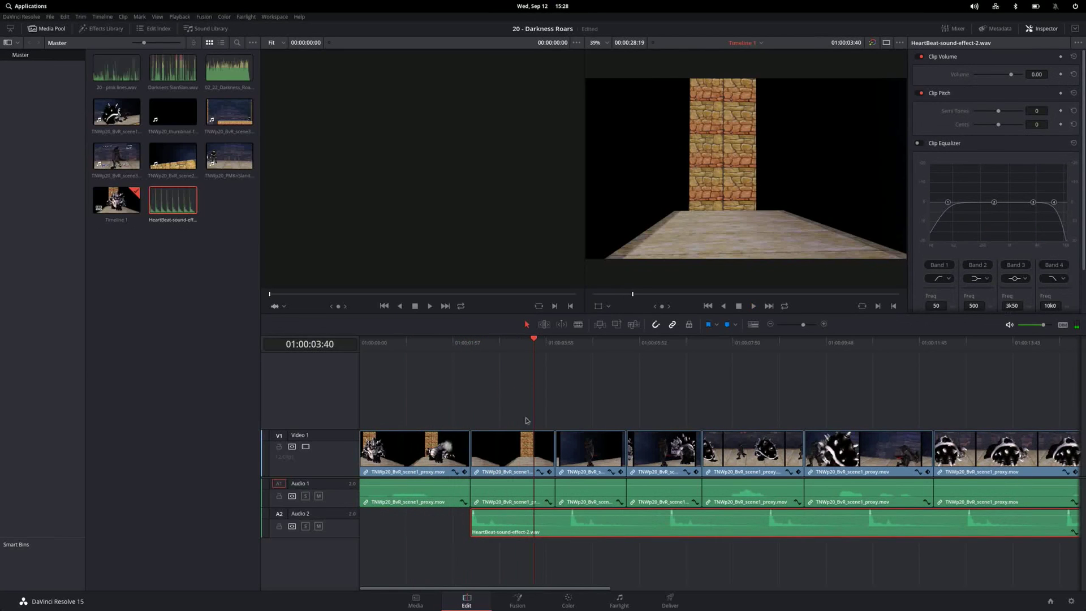
left_click(516, 454)
key("shift+bracketright")
key("space")
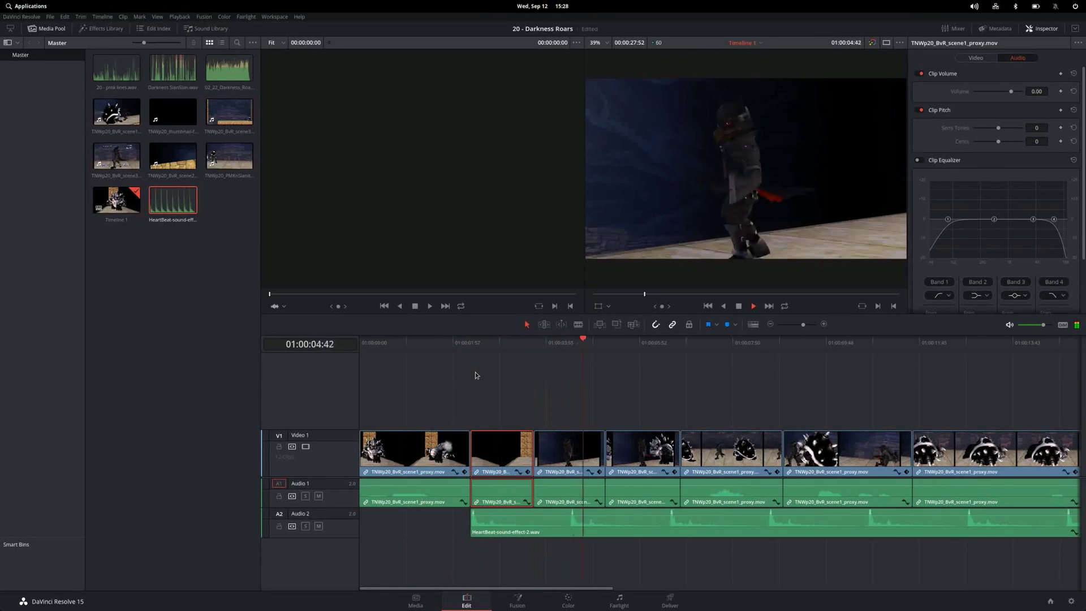
Ripple-trim the end of the third clip to shorten the shot before the attack
key("ctrl+equal")
key("ctrl+equal")
key("ctrl+equal")
key("ctrl+equal")
key("ctrl+equal")
left_click(724, 343)
left_click(783, 439)
key("shift+bracketright")
Play back the opening from the start and ripple-trim the fourth clip's end to 01:00:05:59
key("ctrl+minus")
key("ctrl+minus")
key("ctrl+minus")
key("Home")
key("space")
Play back the heartbeat passage and ripple-trim the fifth clip's start at 01:00:06:20
key("space")
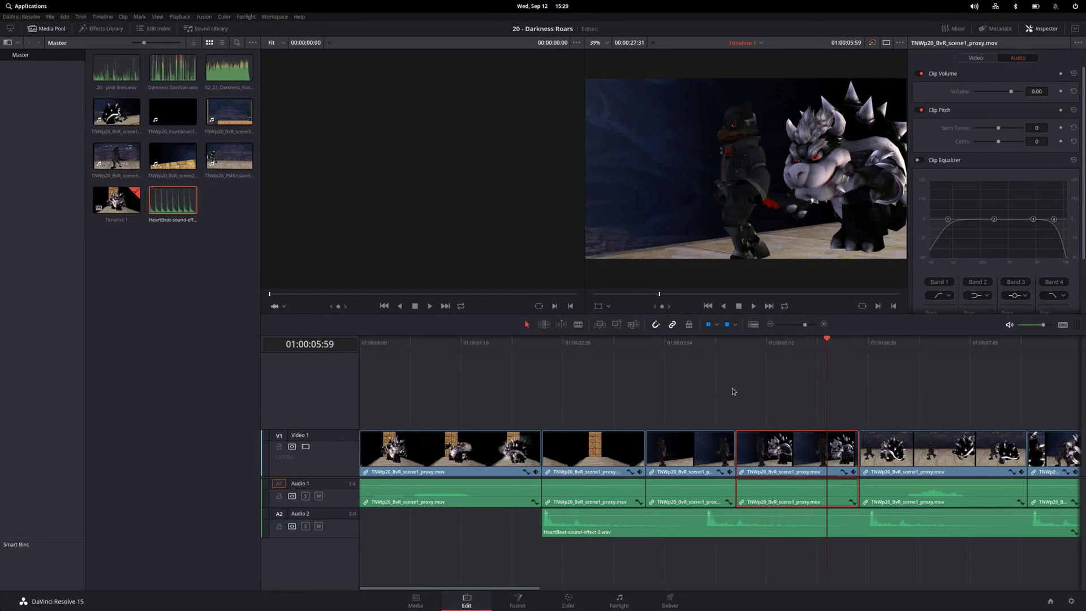
left_click(781, 453)
key("ctrl+shift+bracketright")
Cut off the heartbeat sound shortly after the fourth clip, remove the remainder, and fade out its end
left_click(858, 520)
left_click_drag(829, 340, 868, 345)
key("ctrl+b")
left_click(874, 527)
key("Delete")
key("ctrl+z")
key("BackSpace")
Find an earlier exit point in the fourth clip and ripple-trim its end there
key("space")
key("ctrl+minus")
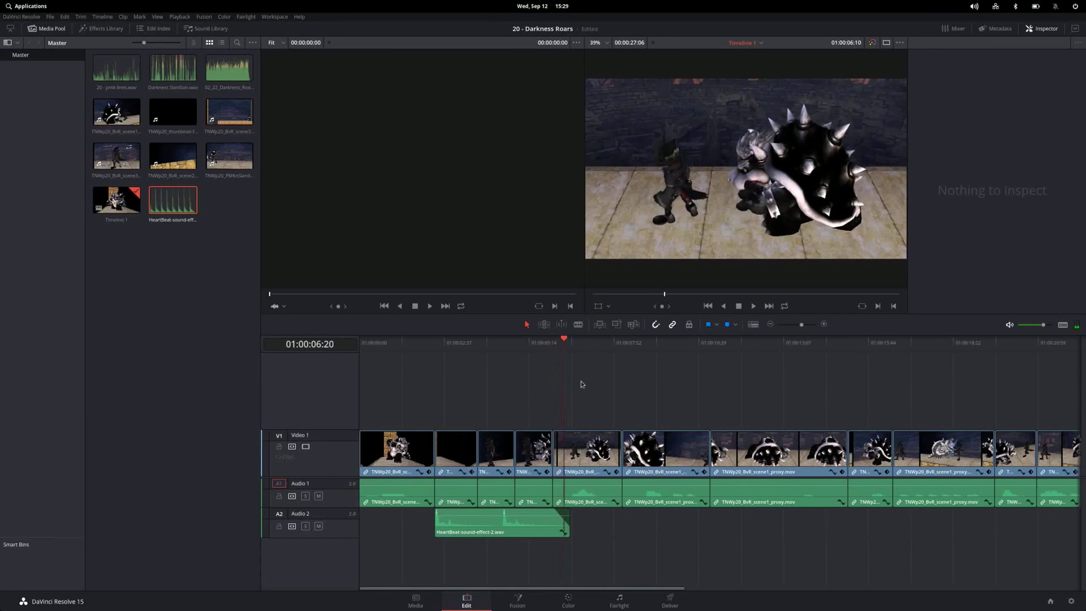
left_click(582, 450)
key("ctrl+shift+bracketleft")
key("space")
key("ctrl+equal")
left_click(469, 343)
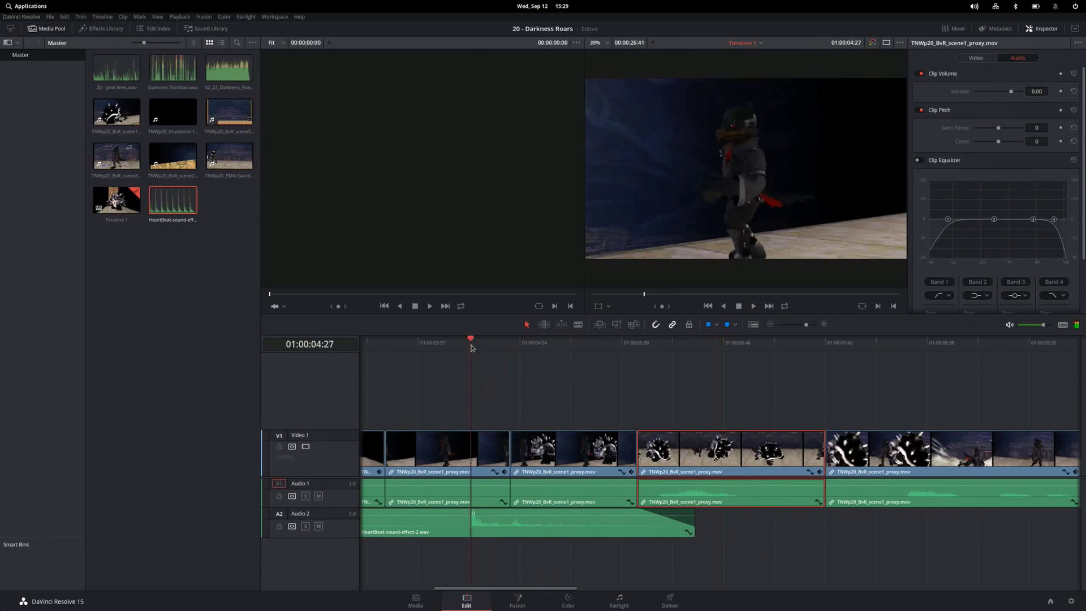
left_click(567, 451)
key("ctrl+shift+bracketright")
Play back from the start, ripple-trimming the end of the fifth clip and the start of the sixth
key("ctrl+minus")
key("Home")
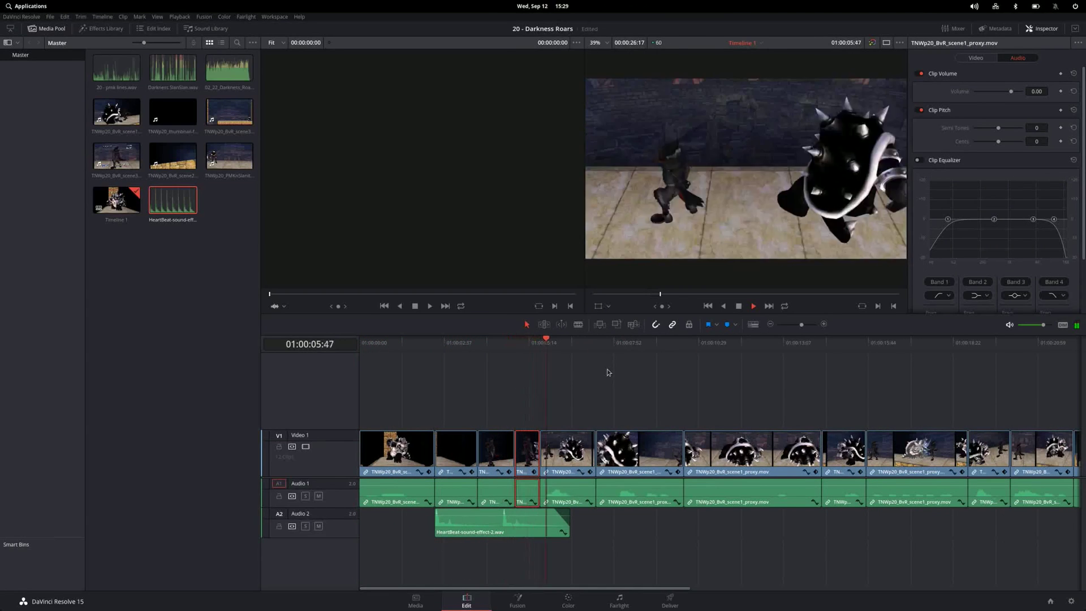
key("ctrl+equal")
left_click(706, 367)
left_click(703, 452)
key("ctrl+shift+bracketright")
left_click_drag(704, 346, 760, 362)
left_click(749, 452)
key("ctrl+shift+bracketleft")
Play back through the sixth clip and ripple-trim its end
left_click(474, 353)
key("space")
Ripple-trim the seventh clip's start at 01:00:11:17 and shorten its end after playing the cut
key("space")
key("ctrl+shift+bracketright")
key("ctrl+minus")
key("ctrl+minus")
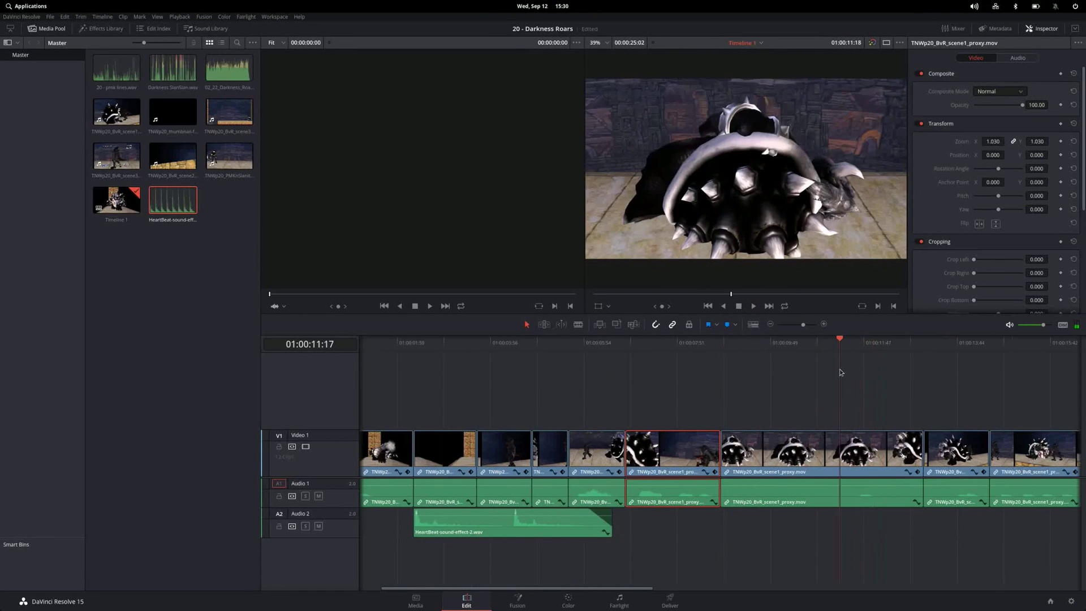
left_click(840, 451)
key("ctrl+shift+bracketleft")
left_click(680, 350)
Ripple-trim the start of the eighth clip and play on to 01:00:16:10
key("space")
key("space")
key("ctrl+shift+bracketright")
left_click_drag(778, 349, 801, 357)
key("ctrl+shift+bracketleft")
Ripple-trim the ninth clip and the end of the tenth clip, checking the cuts in playback
key("space")
key("space")
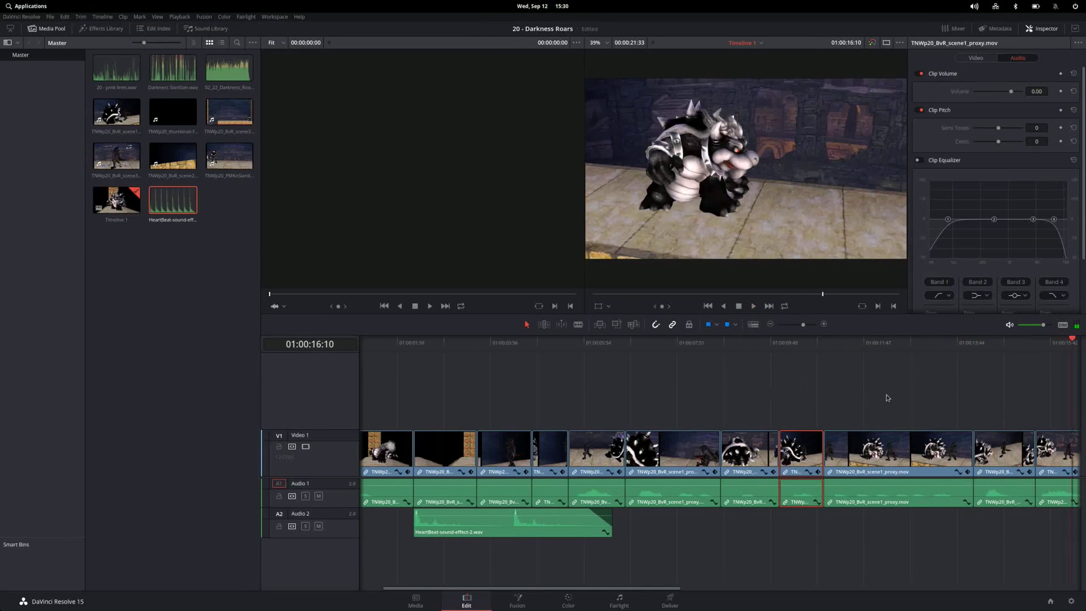
left_click(607, 356)
key("ctrl+shift+[")
key("space")
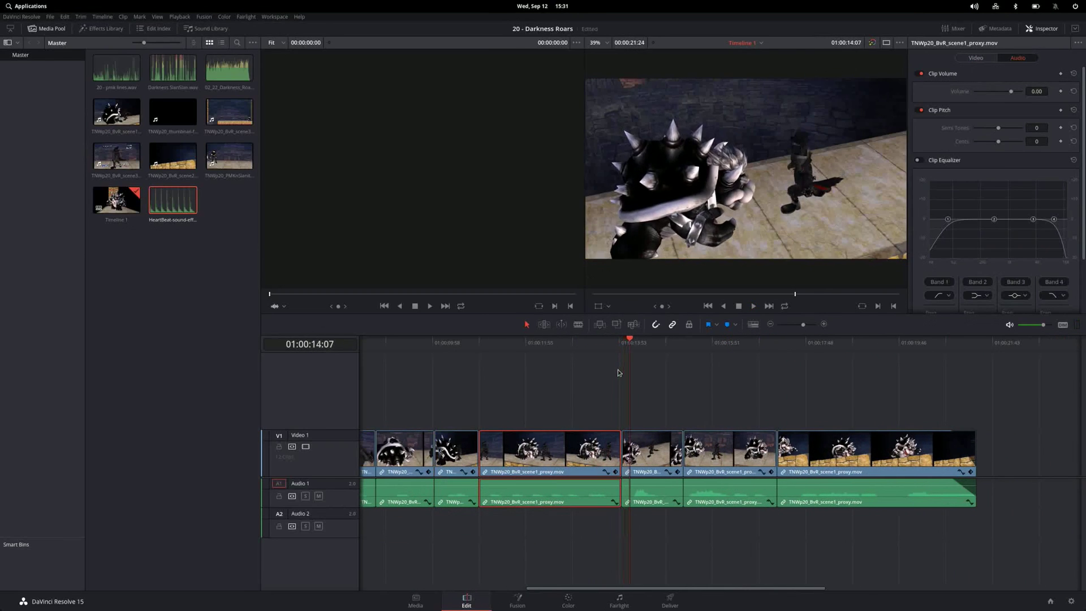
key("ctrl+shift+]")
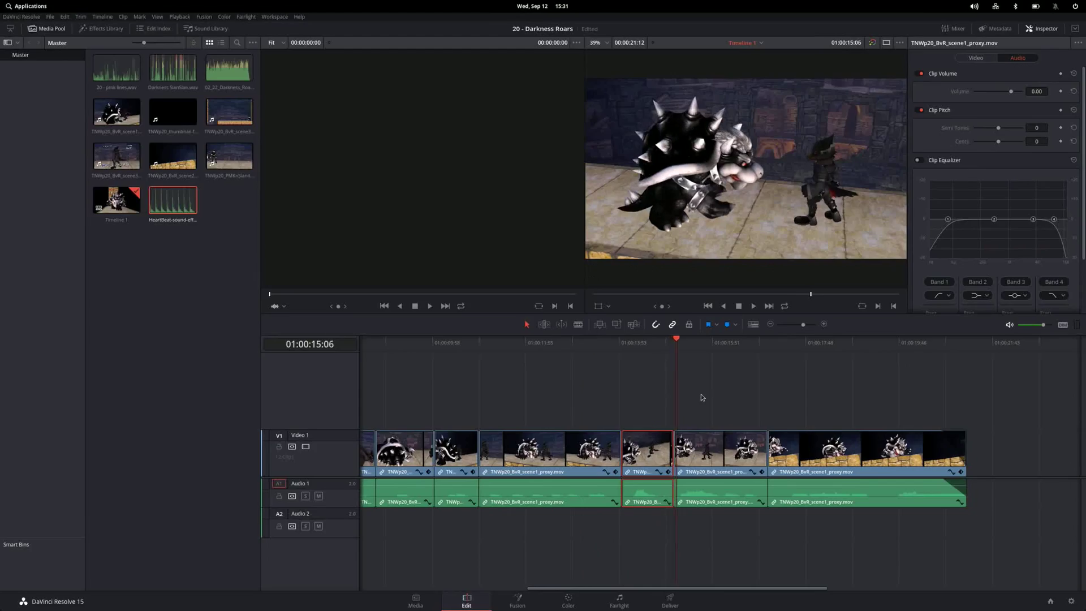
key("space")
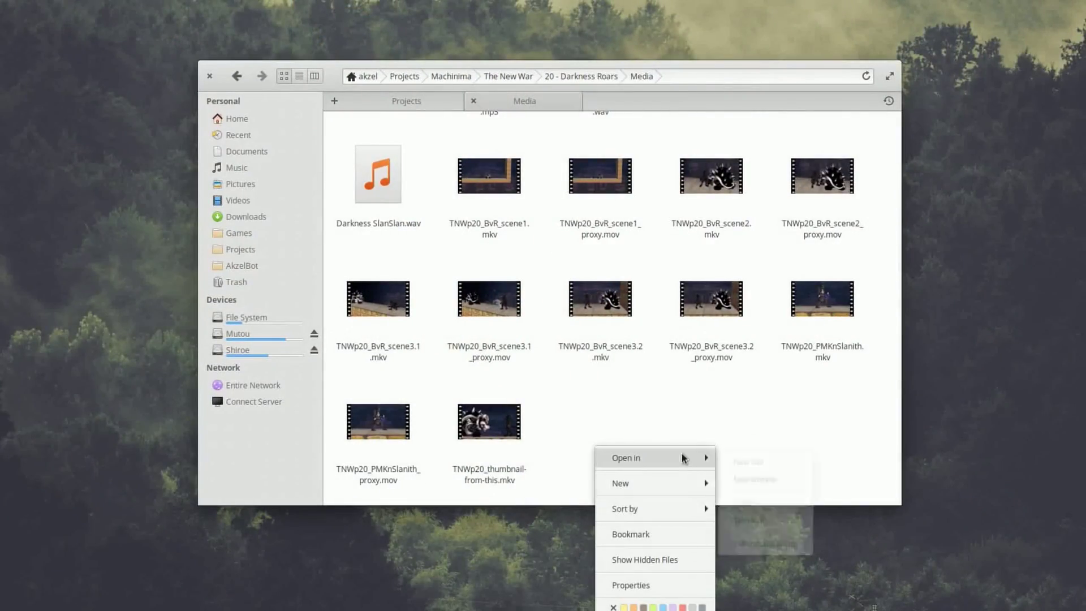
Open a terminal in the file manager's 20 - Darkness Roars Media folder and run the transcode command
left_click(745, 516)
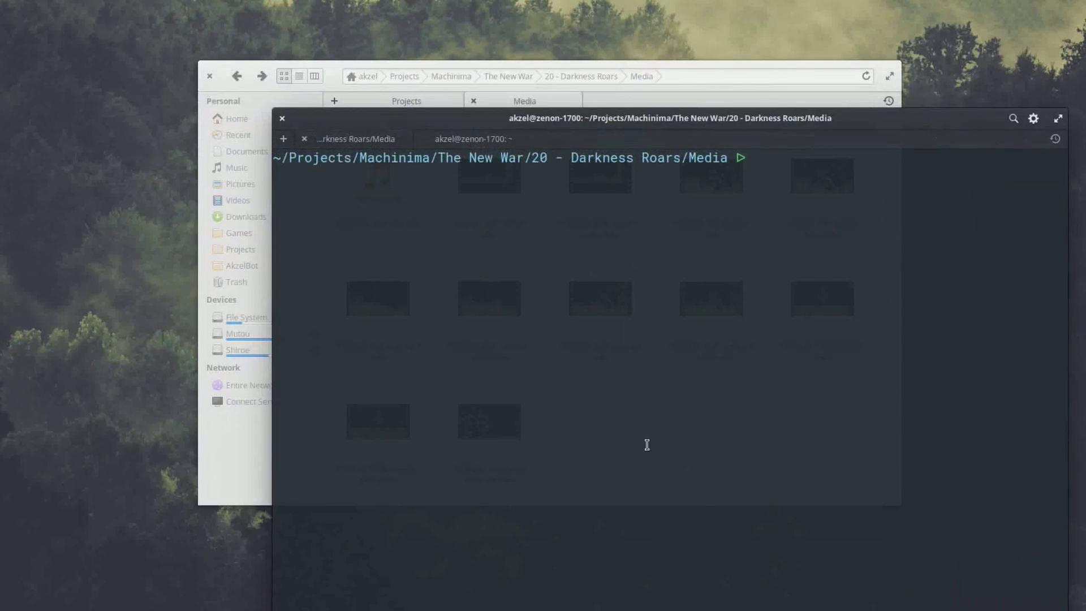
type("transcode")
key("Tab")
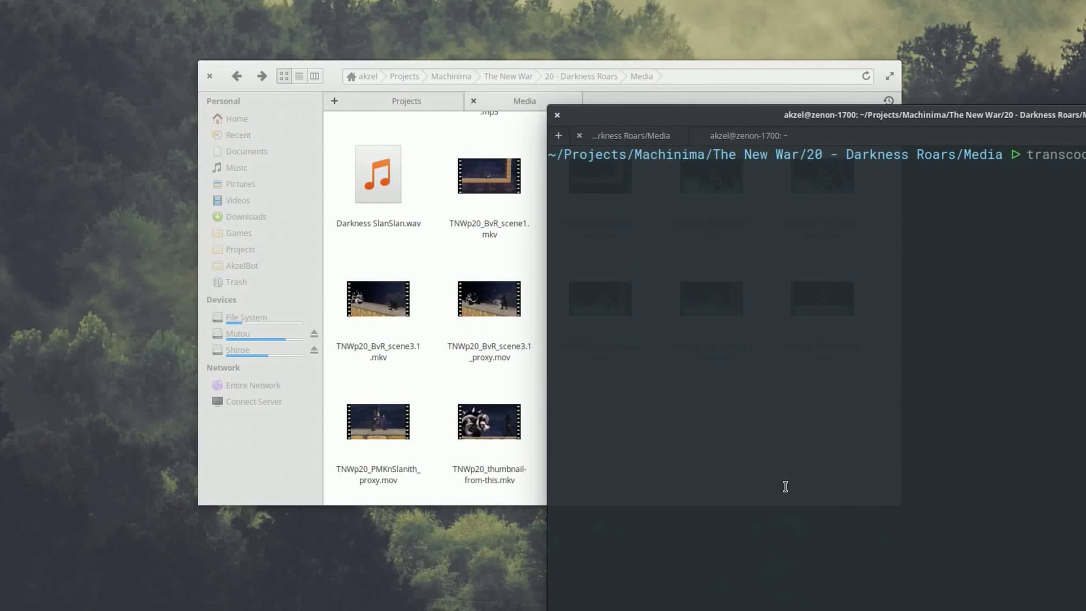
key("Tab")
key("Return")
key("Return")
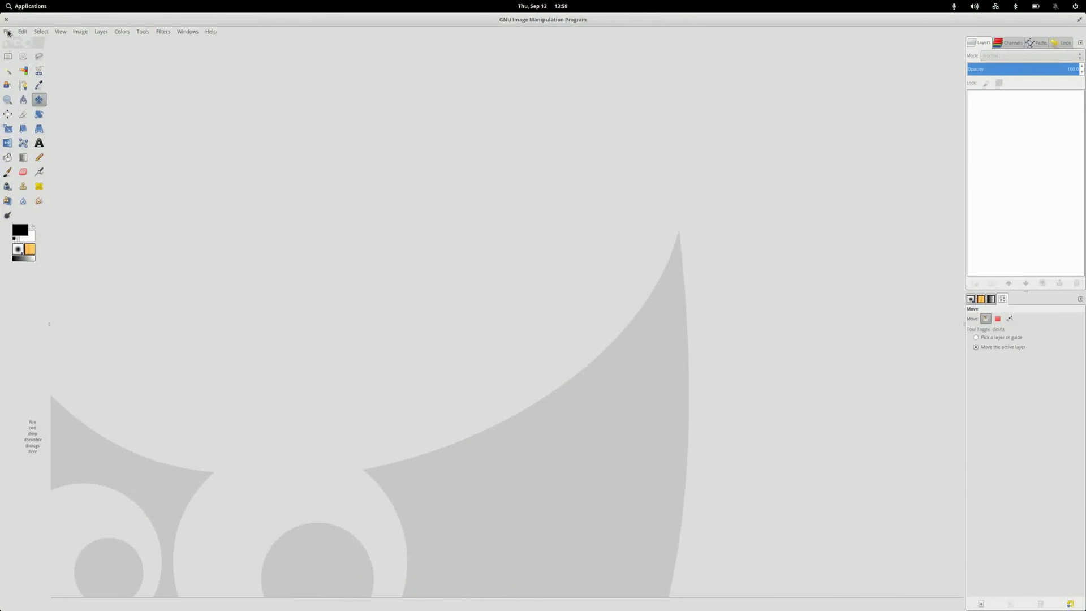
In GIMP, create a transparent 1920 × 1080 px image and add LVW - for thumbnail.png as a background layer
left_click(7, 31)
left_click(15, 41)
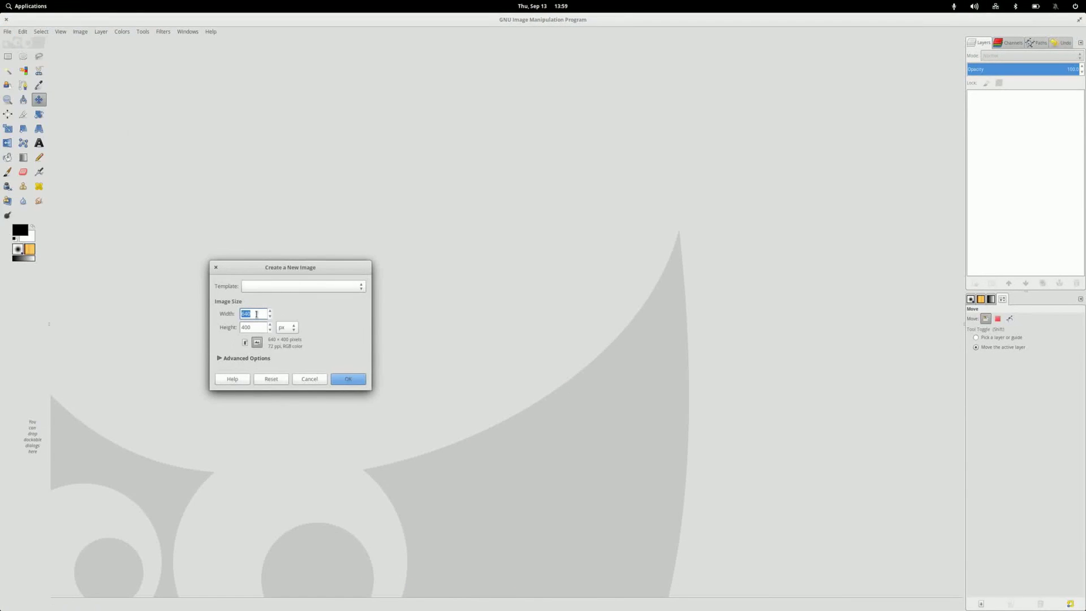
key("Return")
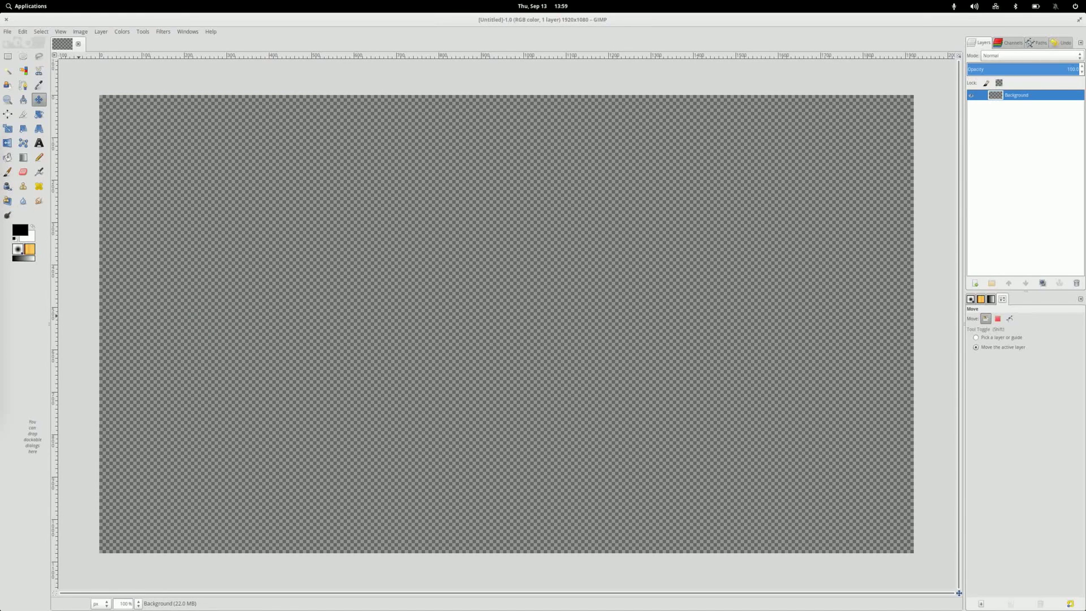
left_click(79, 316)
left_click_drag(0, 276, 594, 264)
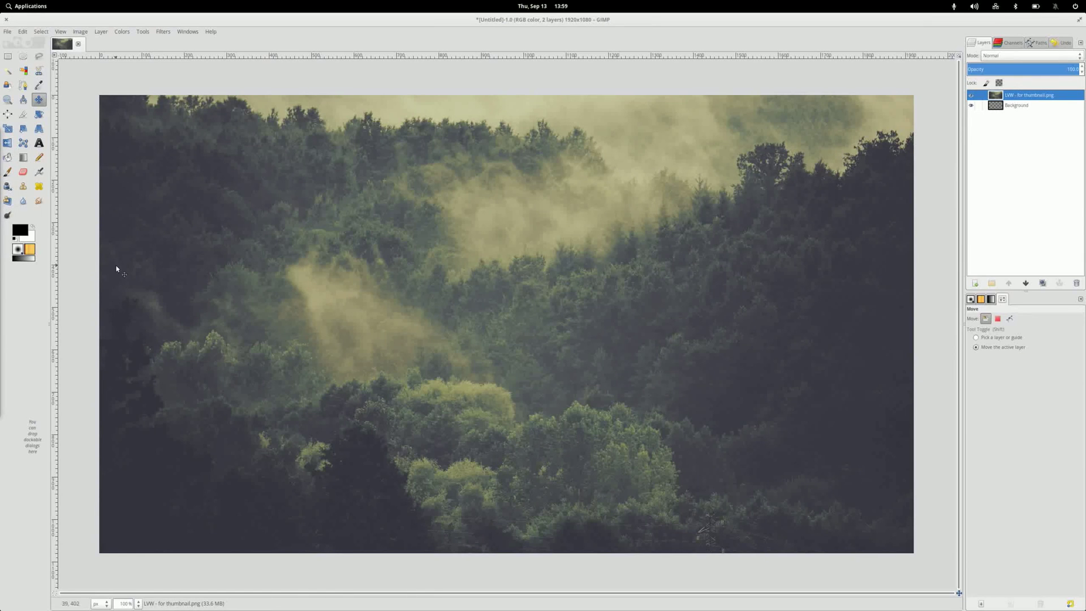
Add tux.png as a new layer, scale the penguin down, and place it near the canvas centre
left_click_drag(149, 278, 464, 233)
key("shift+s")
left_click(506, 364)
left_click_drag(636, 490, 567, 396)
key("Return")
key("m")
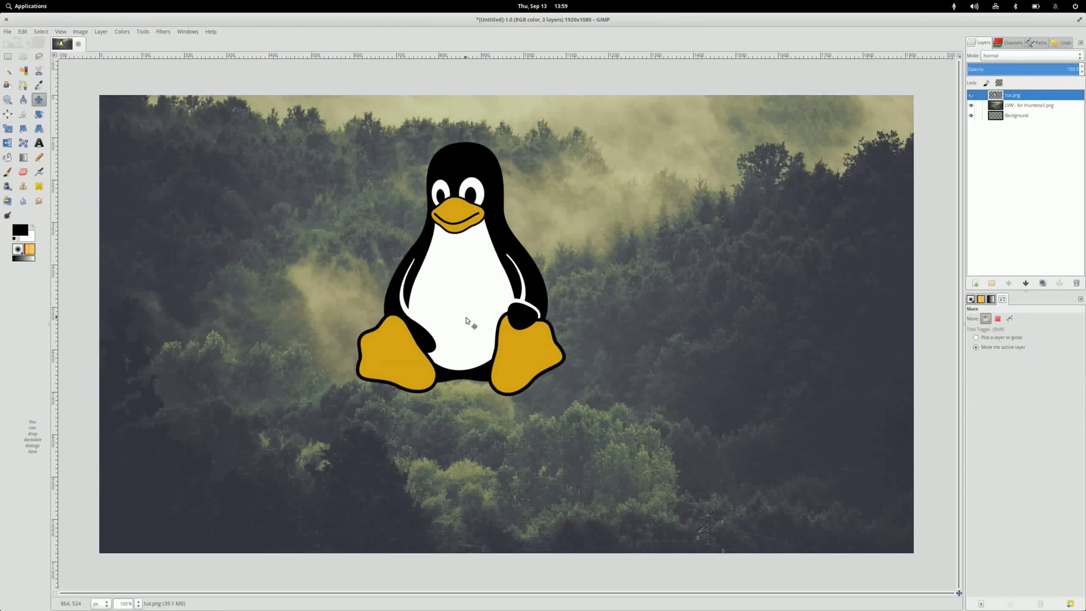
left_click_drag(468, 317, 511, 362)
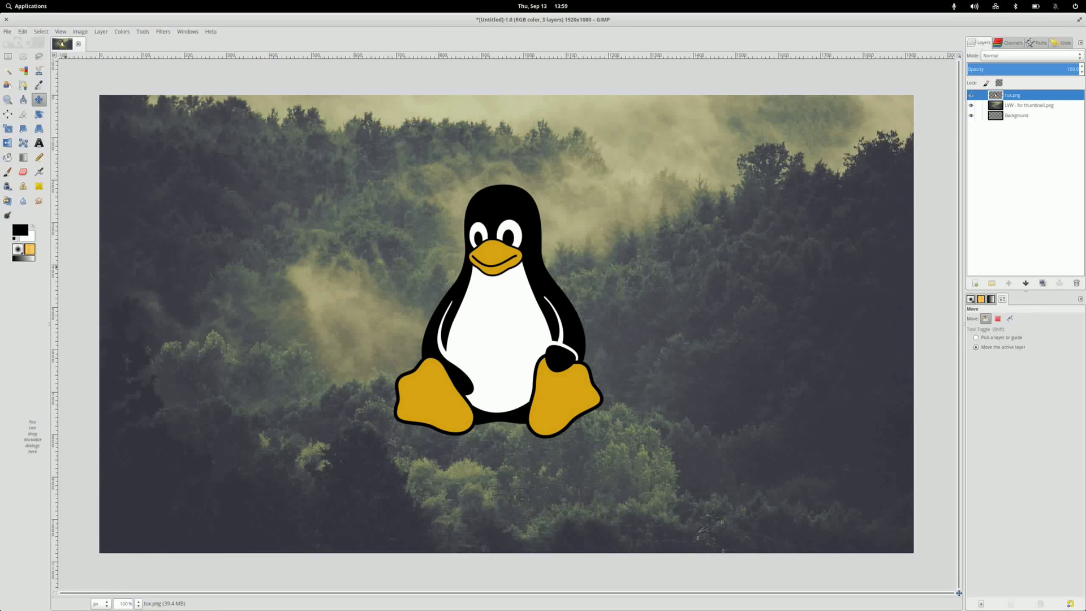
Add obs.png as a new layer left of the penguin and scale the logo down
left_click_drag(0, 267, 344, 236)
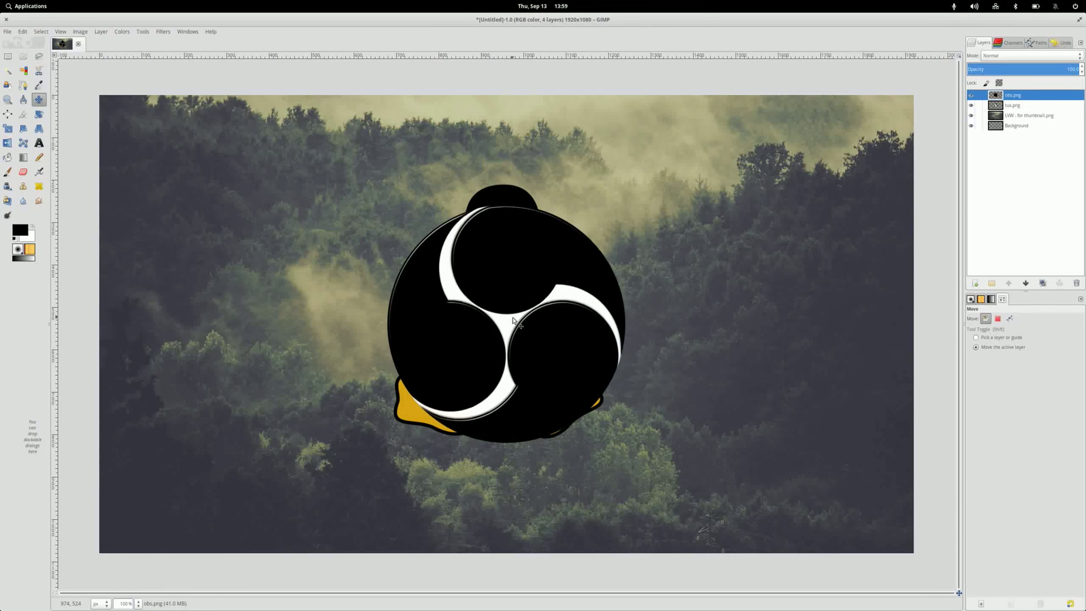
left_click_drag(512, 314, 271, 313)
key("shift+t")
left_click(357, 432)
left_click_drag(357, 432, 319, 395)
key("Return")
Move the OBS logo slightly up and raise the penguin on the tux.png layer to line up with it
key("m")
left_click_drag(235, 321, 244, 300)
left_click(1053, 105)
left_click_drag(525, 337, 521, 318)
Add the 1200x630bb.png DaVinci Resolve logo as a layer aligned over the OBS logo, scaled to 525 × 525 px
left_click_drag(0, 260, 633, 279)
left_click_drag(502, 344, 267, 324)
key("shift+s")
left_click(334, 396)
mouse_move(334, 395)
left_mouse_down()
mouse_move(332, 370)
mouse_move(345, 386)
left_mouse_up()
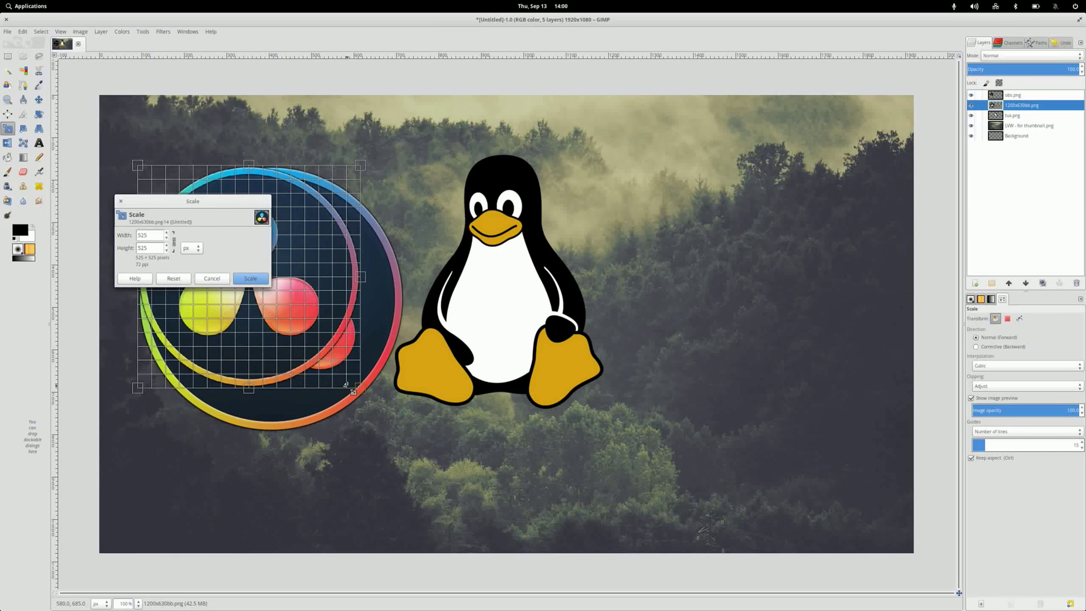
left_click(251, 277)
key("m")
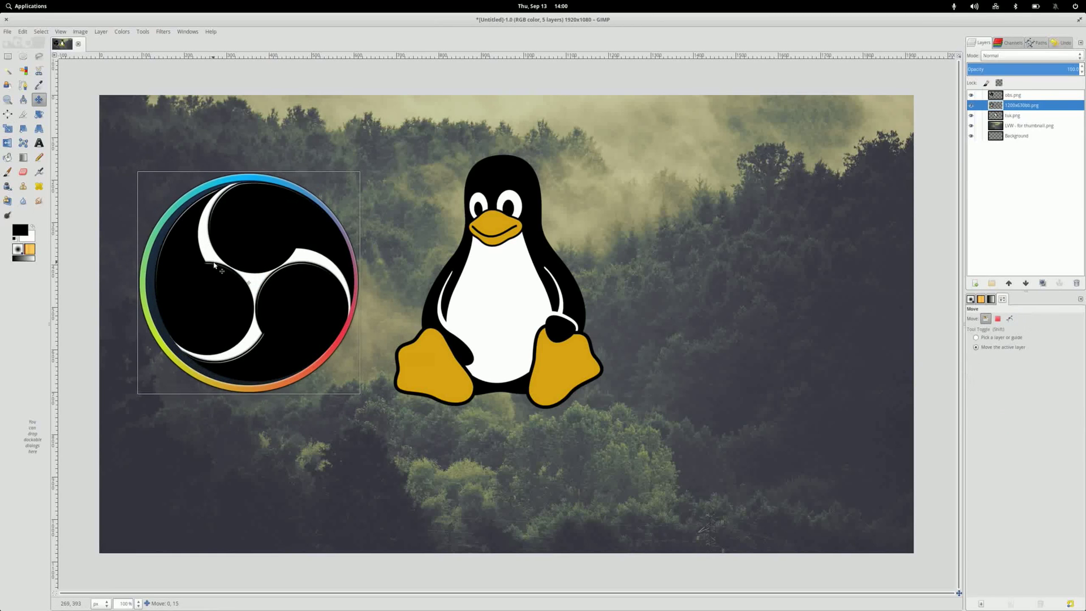
left_click(215, 264)
left_click_drag(214, 264, 230, 257)
Scale the DaVinci Resolve logo to 470 × 470 px and move it right of the penguin, level with the OBS logo
key("shift+s")
left_click(289, 230)
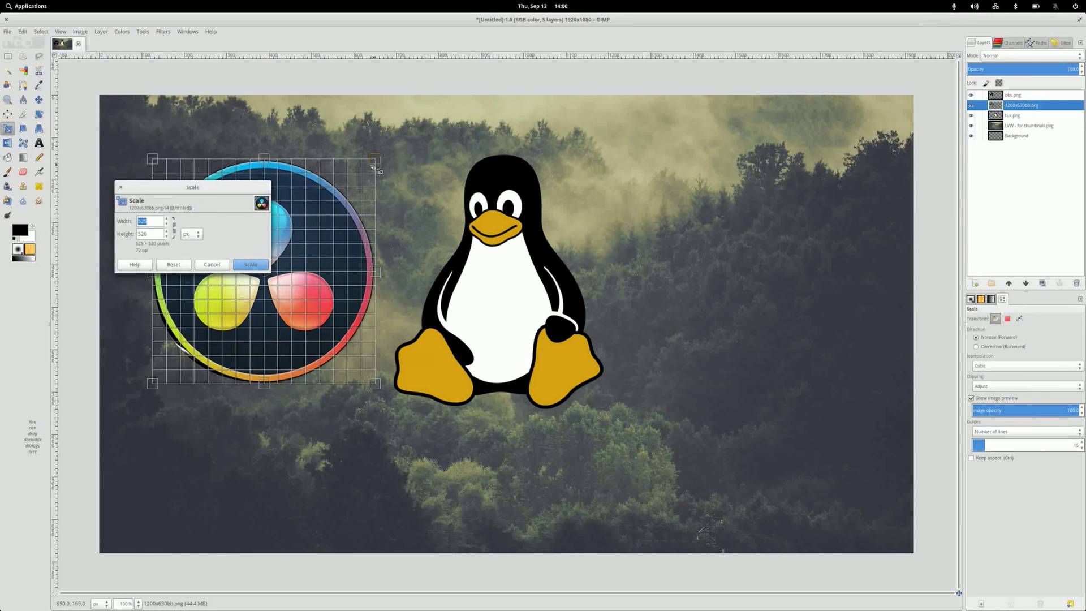
left_click_drag(350, 185, 343, 191)
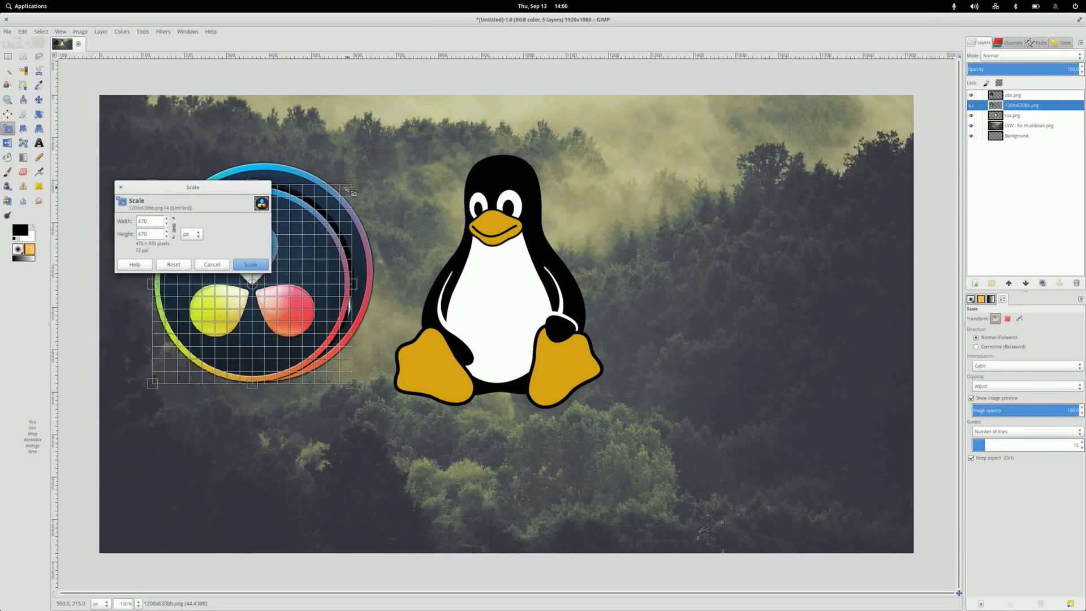
left_click(262, 264)
key("m")
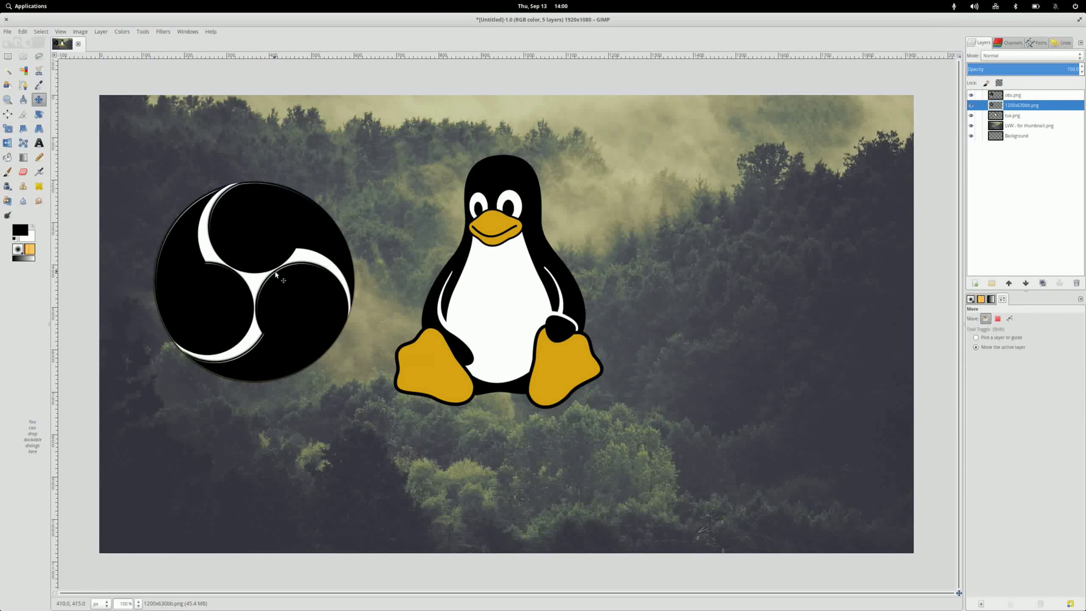
left_click_drag(239, 287, 748, 293)
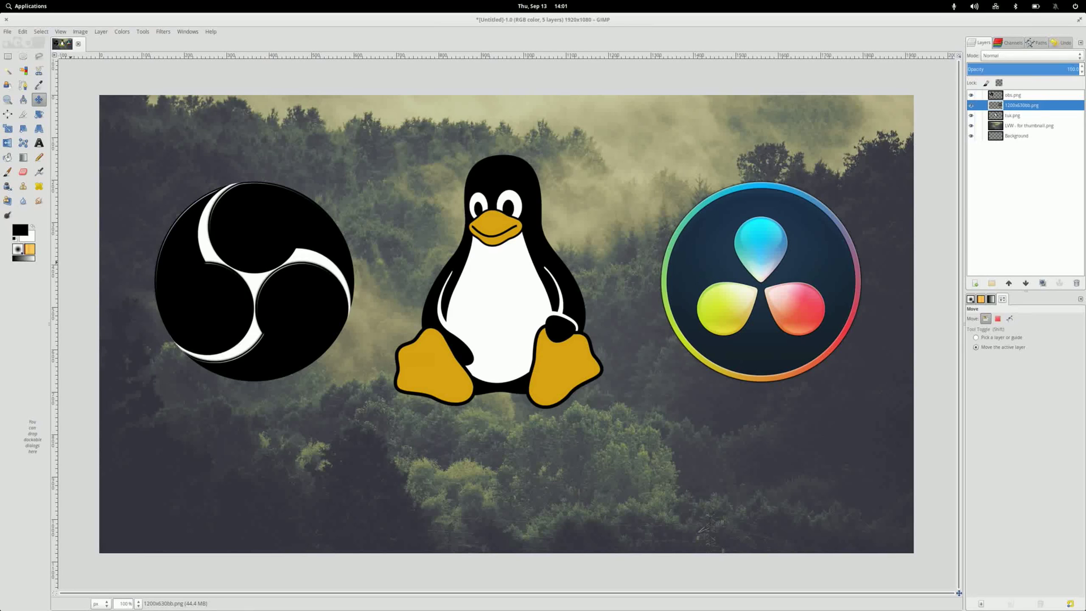
Add community-black.svg as a new layer, scale it down to about the OBS logo's size and place it below that logo
left_click_drag(707, 529, 373, 400)
left_click(612, 295)
key("shift+s")
left_click(431, 329)
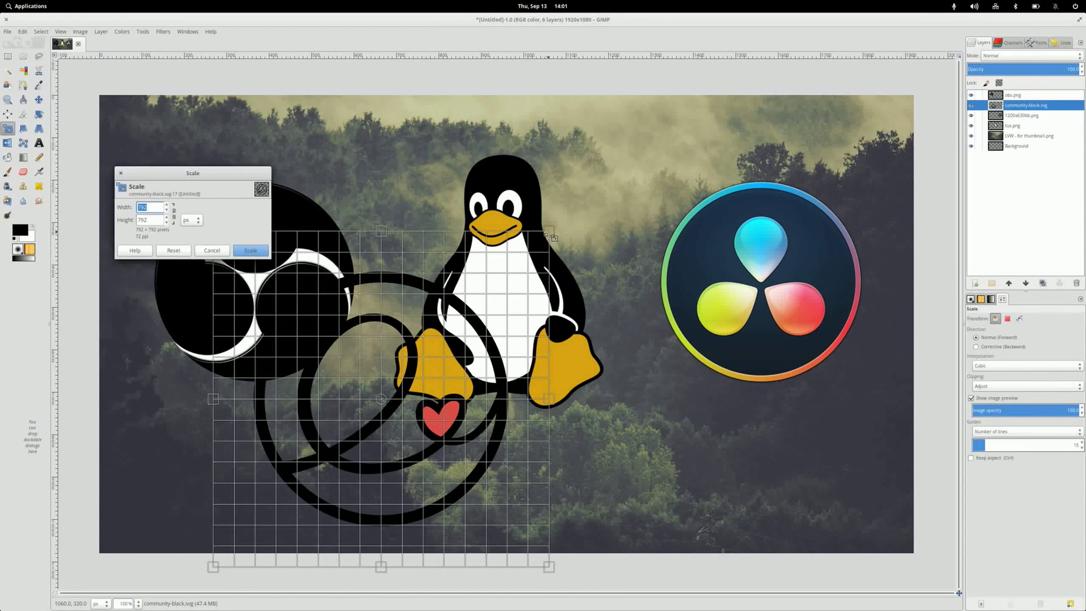
left_click_drag(547, 234, 500, 301)
left_click(257, 251)
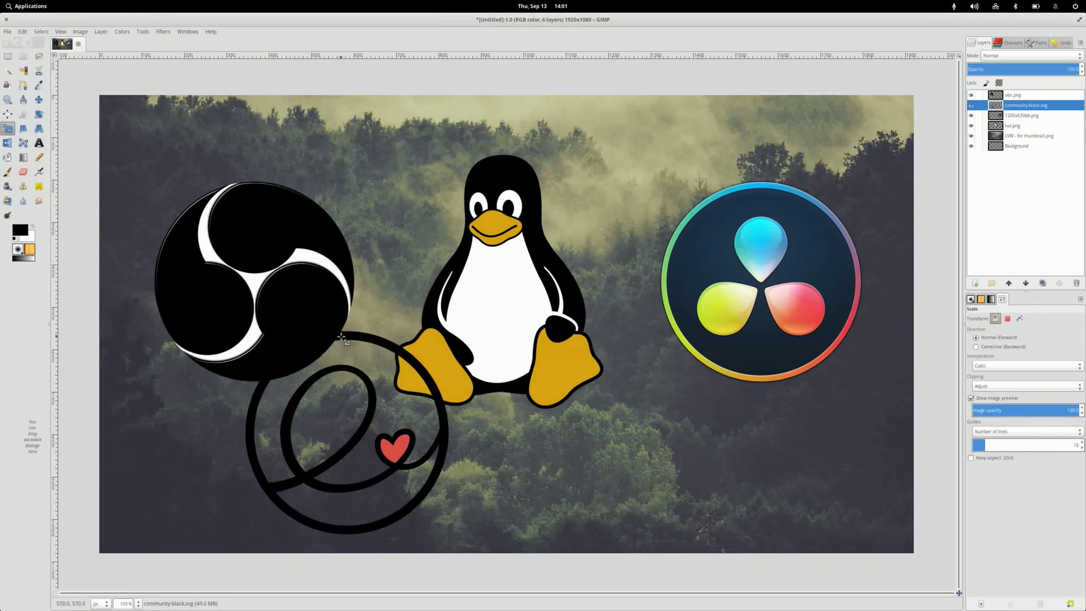
key("m")
left_click_drag(360, 439, 337, 445)
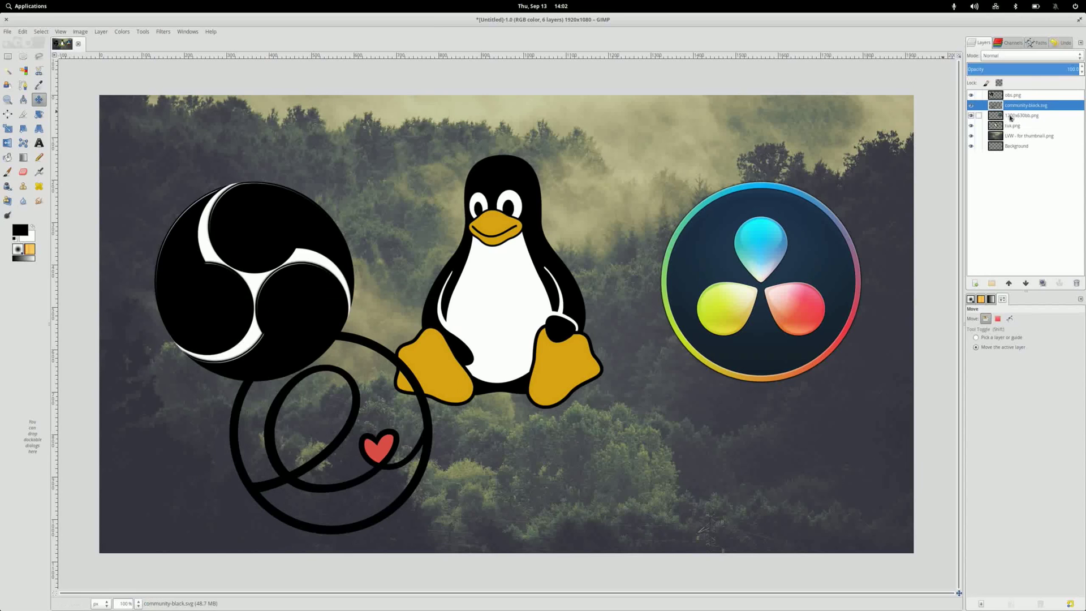
Move the OBS logo up toward the canvas's upper-left corner and the DaVinci Resolve logo up toward the upper-right corner
left_click(1017, 96)
left_click_drag(246, 277, 221, 218)
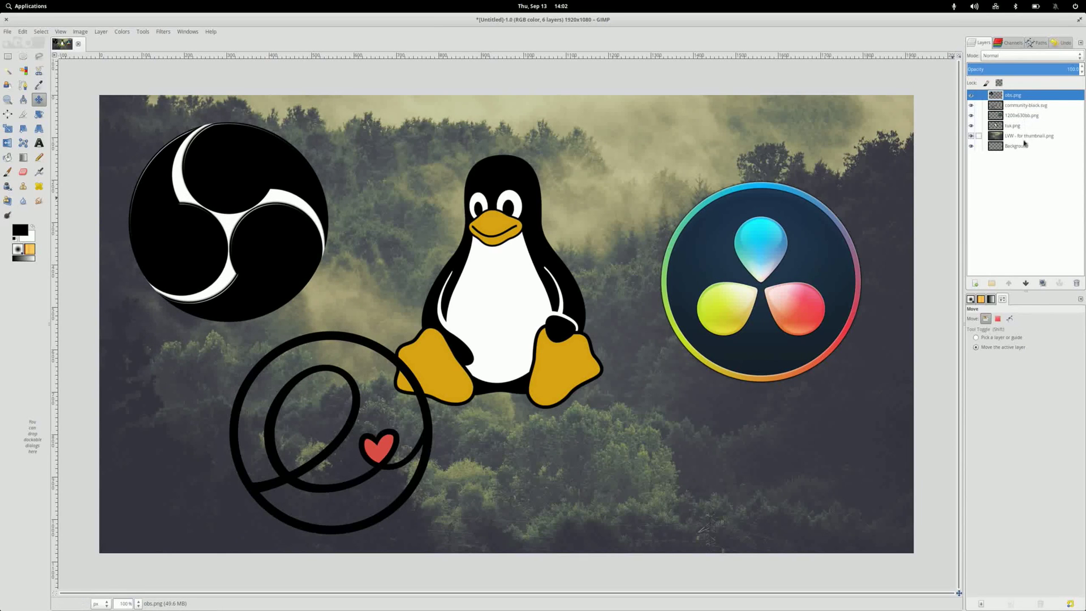
left_click(1025, 115)
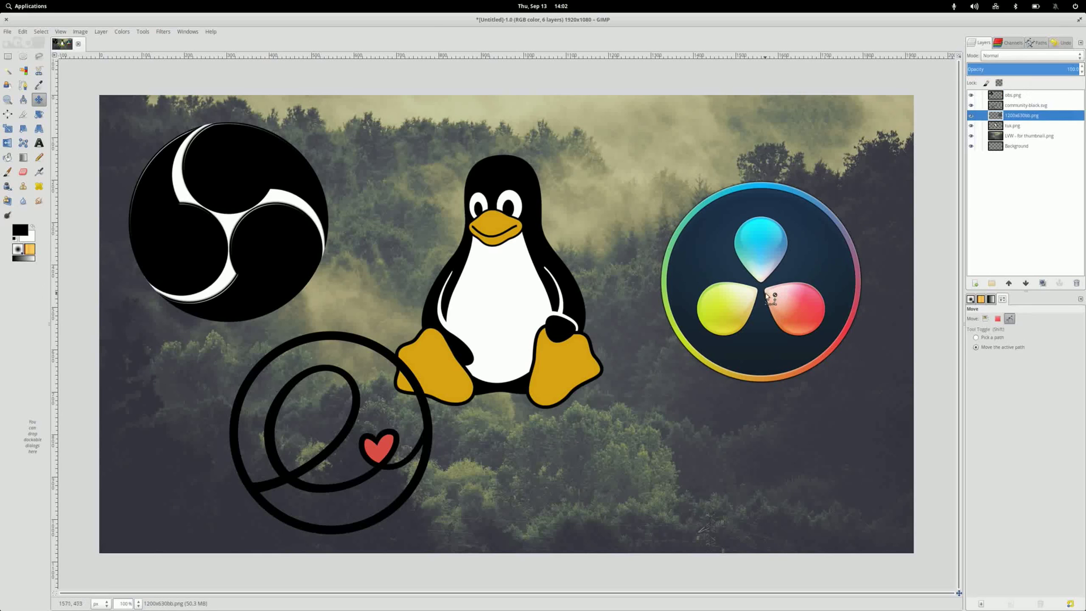
left_click_drag(767, 292, 796, 247)
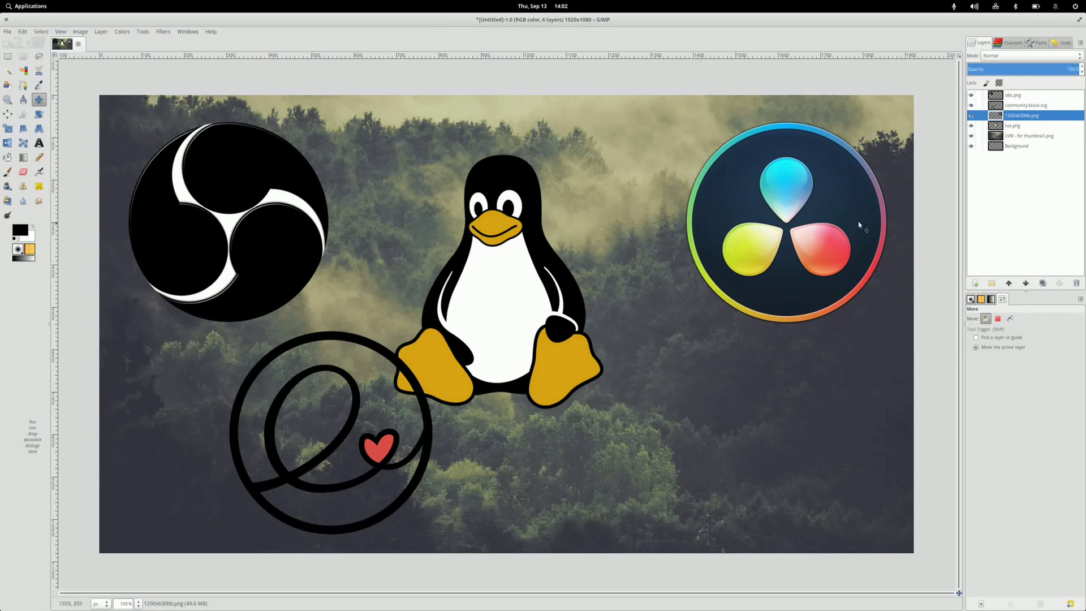
Move the penguin down to the right and place the community-black.svg logo between the OBS and DaVinci Resolve logos
left_click(1019, 126)
left_click_drag(772, 127, 899, 254)
left_click(1037, 106)
left_click_drag(327, 446, 501, 235)
Scale the penguin on the tux.png layer down slightly and shift it a little right and down
left_click(1016, 125)
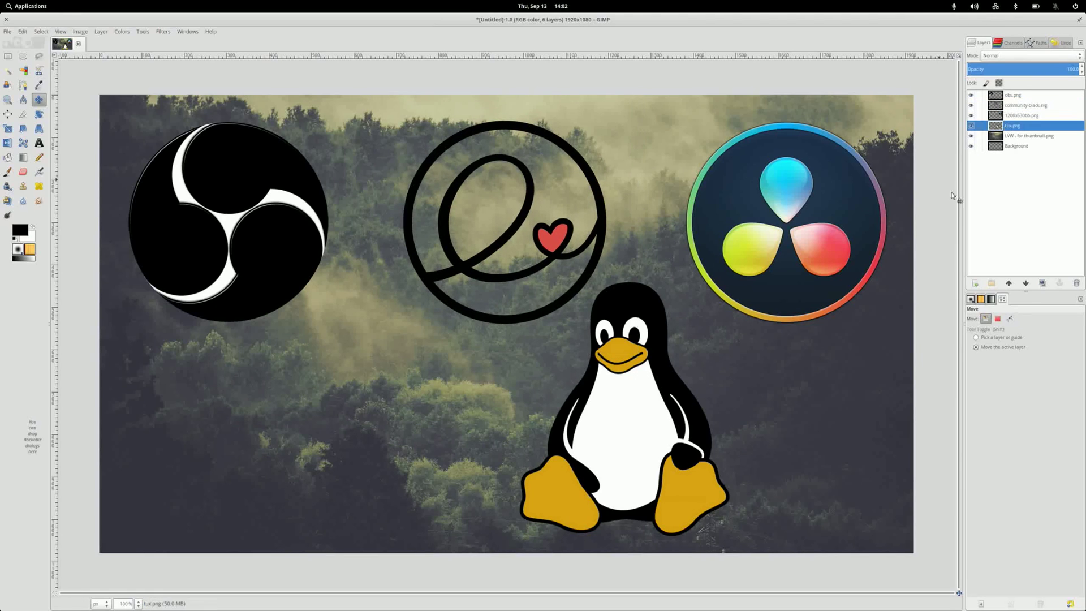
key("shift+s")
left_click(638, 432)
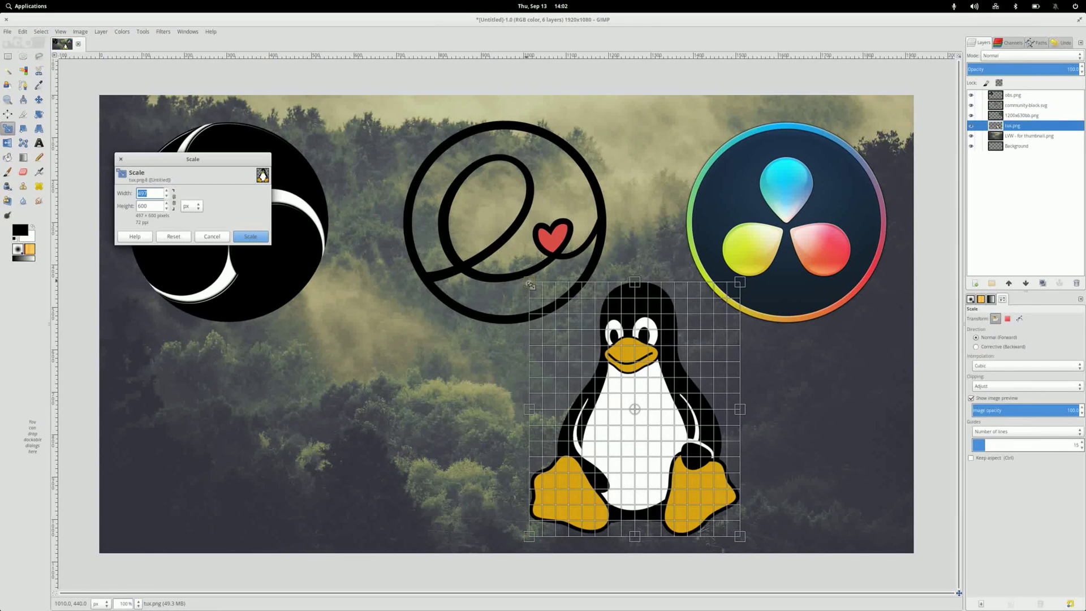
left_click_drag(530, 285, 558, 306)
left_click(251, 236)
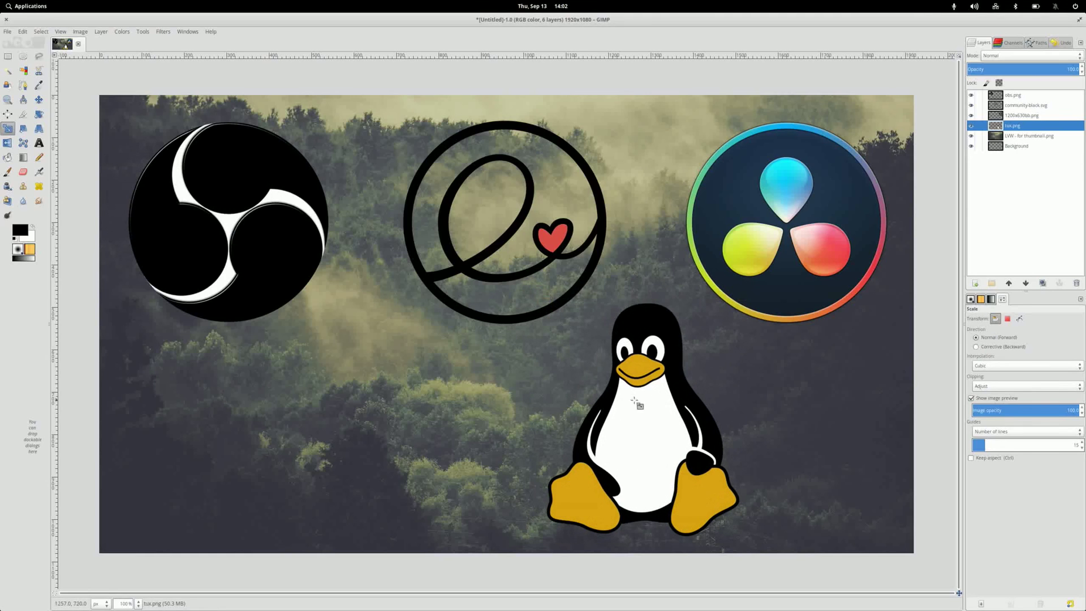
key("m")
mouse_move(654, 464)
left_mouse_down()
mouse_move(644, 461)
mouse_move(668, 469)
left_mouse_up()
Move the OBS logo down to the canvas's lower-left area and shift the community-black.svg logo left in the upper row
left_click(1020, 95)
left_click_drag(226, 220, 248, 416)
left_click(1026, 105)
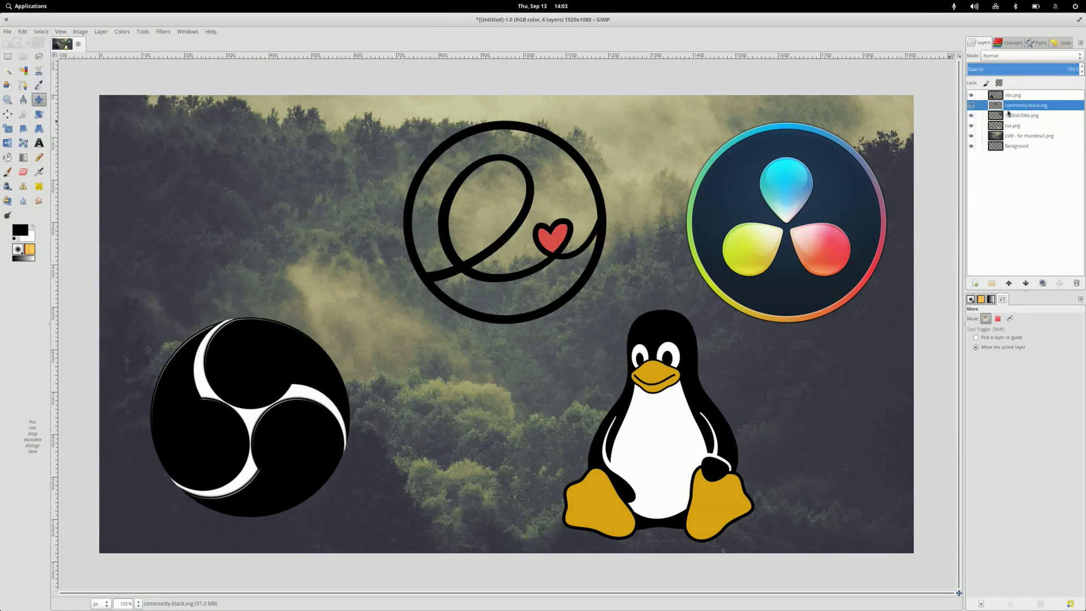
left_click_drag(514, 232, 416, 236)
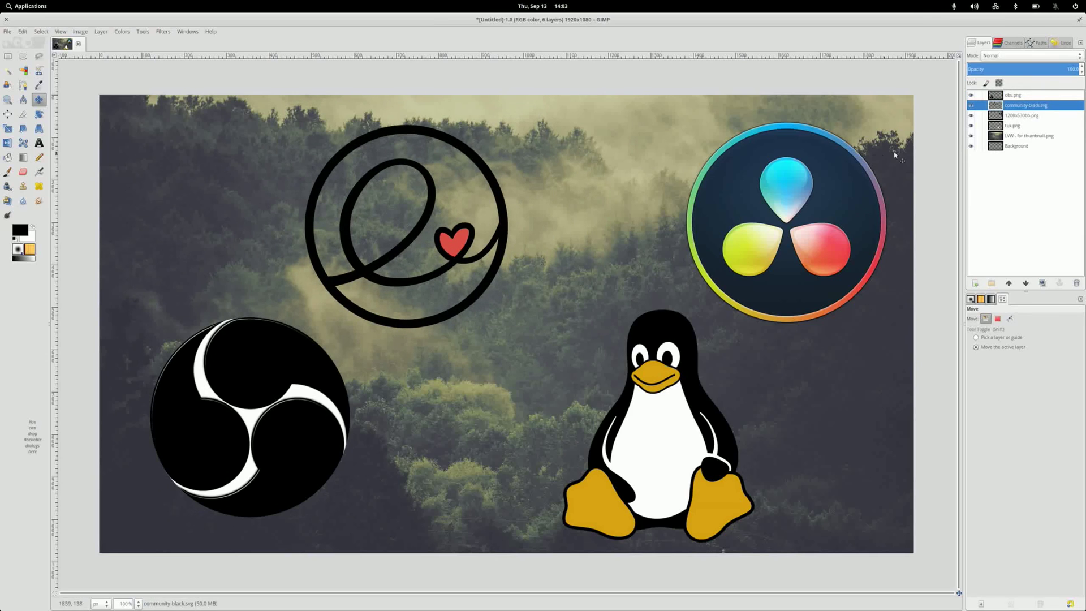
Move the penguin left toward the OBS logo and nudge the community-black.svg logo right and slightly up
left_click(1015, 125)
left_click_drag(656, 447, 583, 440)
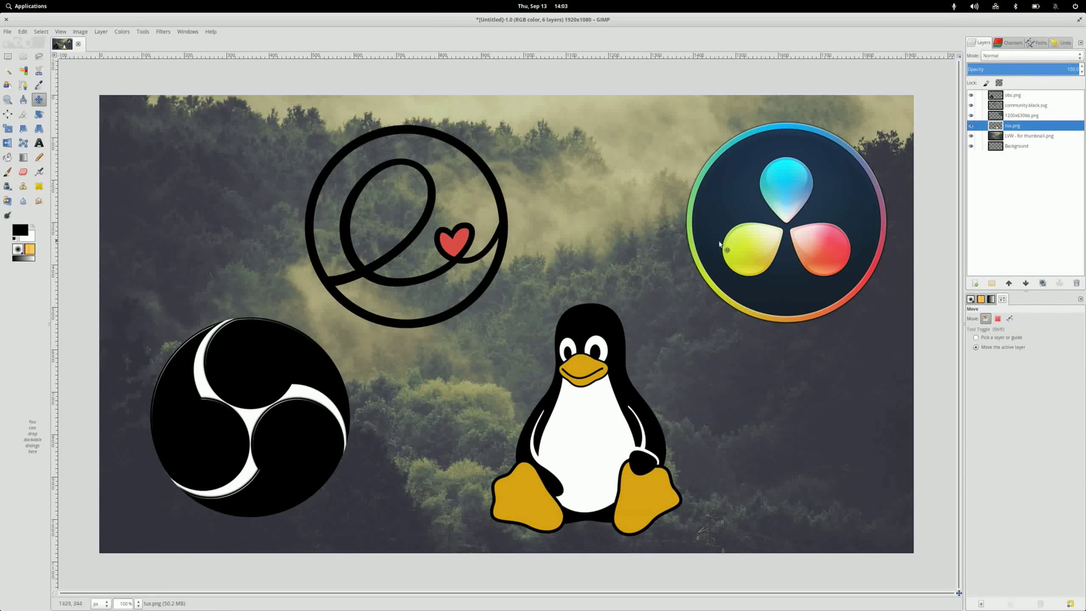
left_click(1025, 105)
left_click_drag(597, 196, 627, 183)
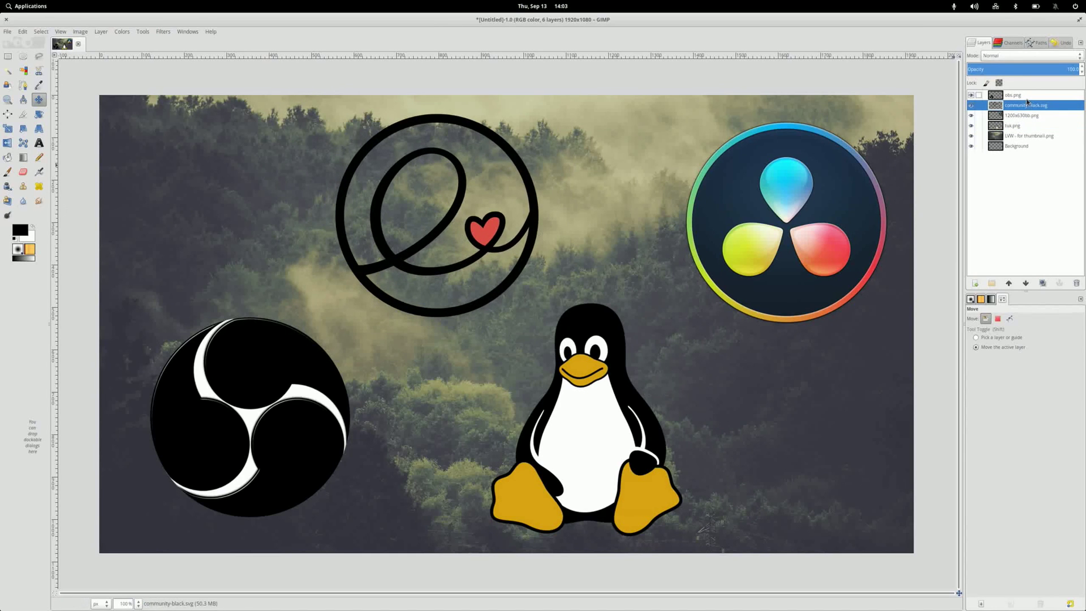
left_click(1022, 116)
left_click_drag(249, 417, 252, 435)
left_click_drag(252, 436, 252, 435)
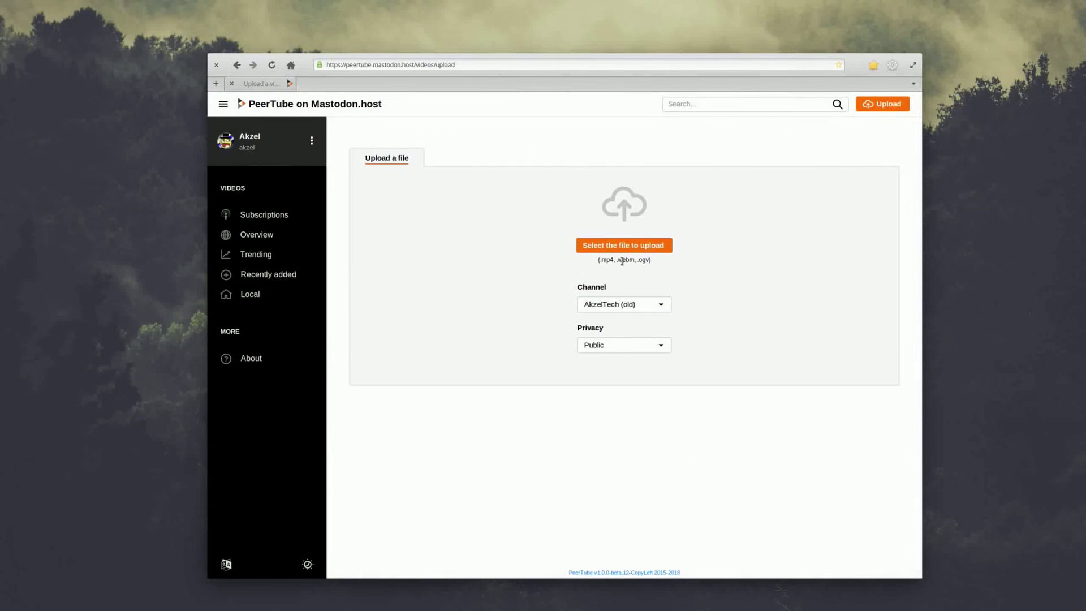
Switch to the PeerTube upload page, choose the AkzelTech channel with Scheduled privacy, and add the 20 - Darkness Roars video file
left_click(661, 305)
left_click(656, 328)
left_click(619, 345)
left_click(594, 397)
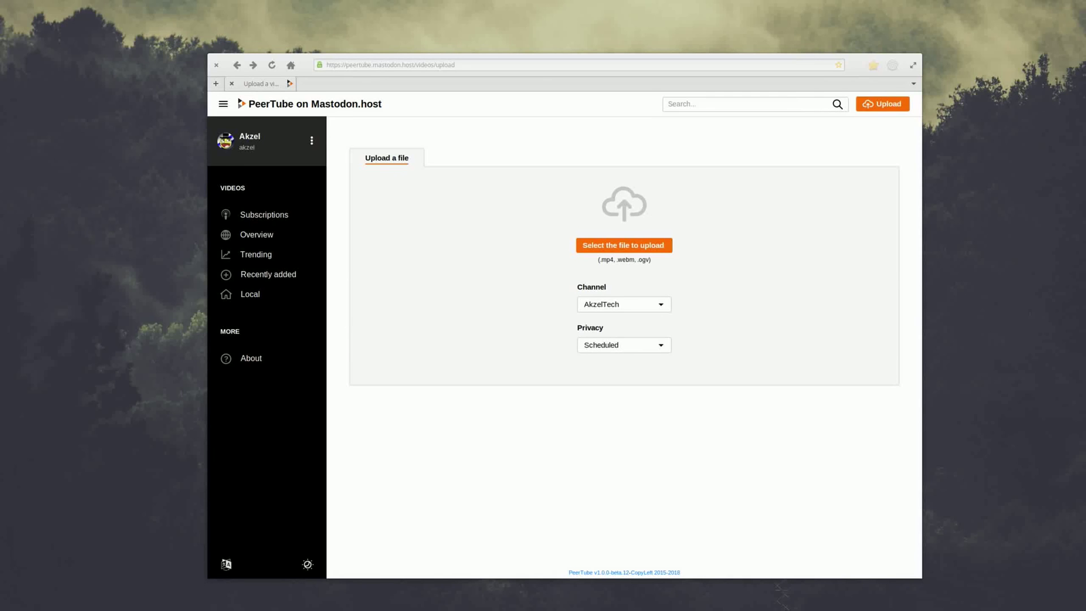
left_click_drag(399, 248, 623, 249)
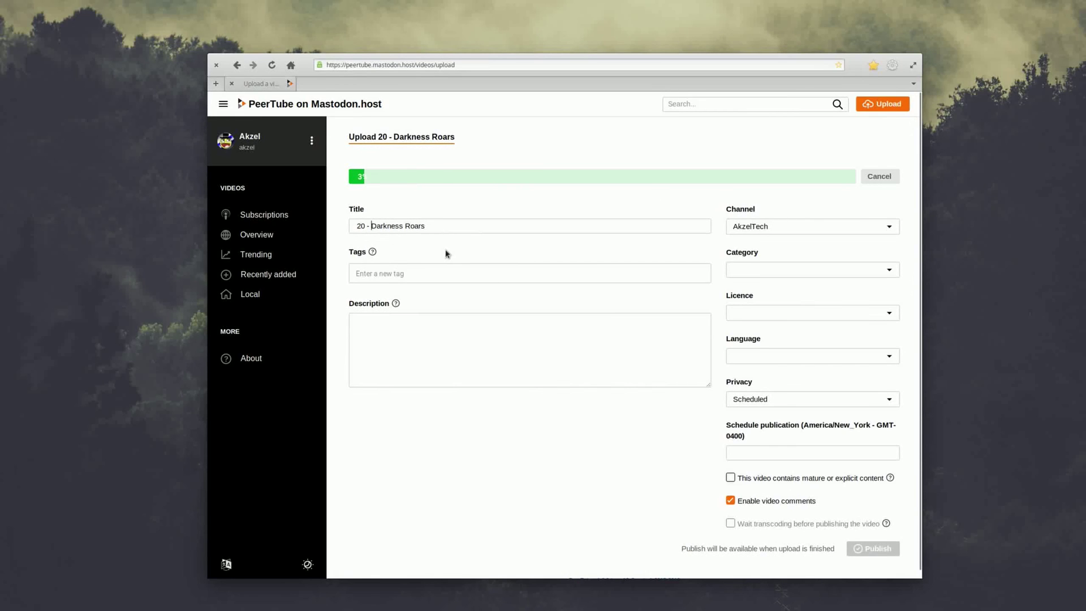
Change the title to "20. Darkness Roars" and enter the description "This is just an example for the video."
key("BackSpace")
key("BackSpace")
key("BackSpace")
type(".")
left_click(505, 344)
type("This is just an exam")
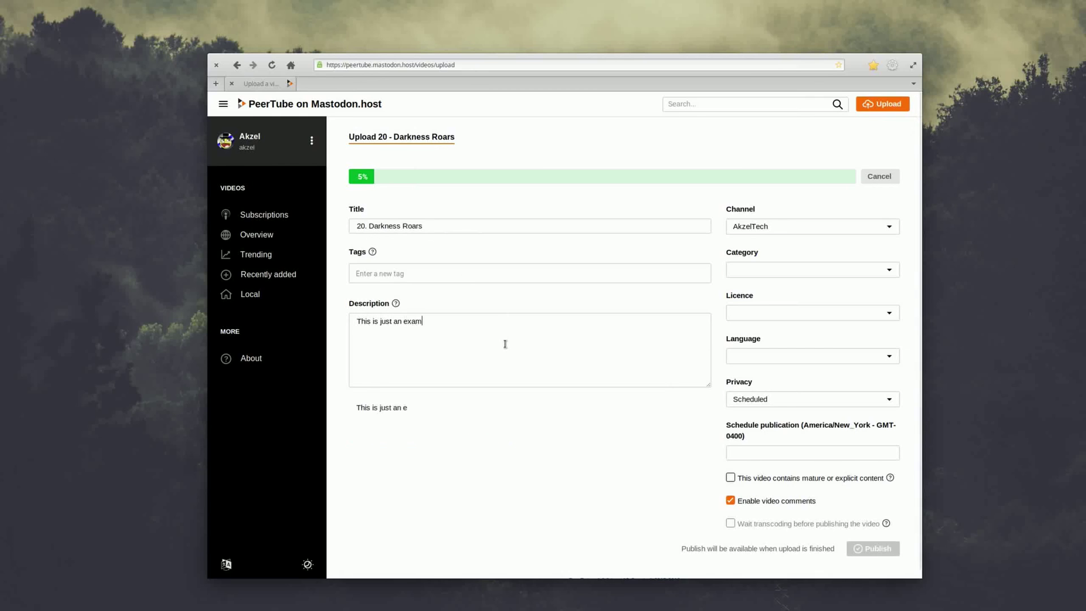
type("ple for the video.")
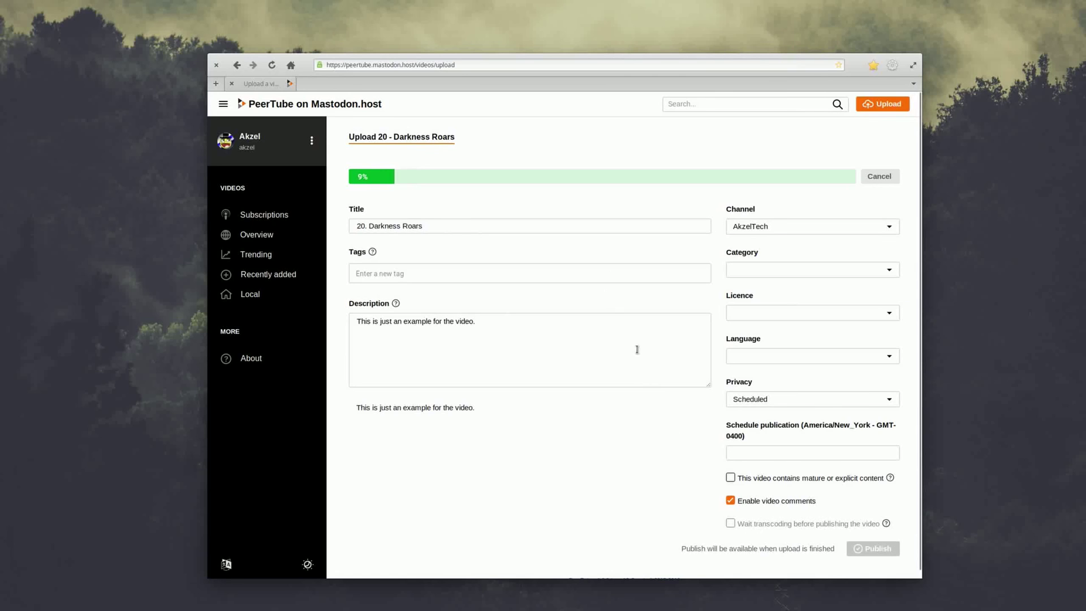
Set the PeerTube video's category to Gaming and choose its licence
left_click_drag(650, 363, 606, 309, "super")
left_click(728, 218)
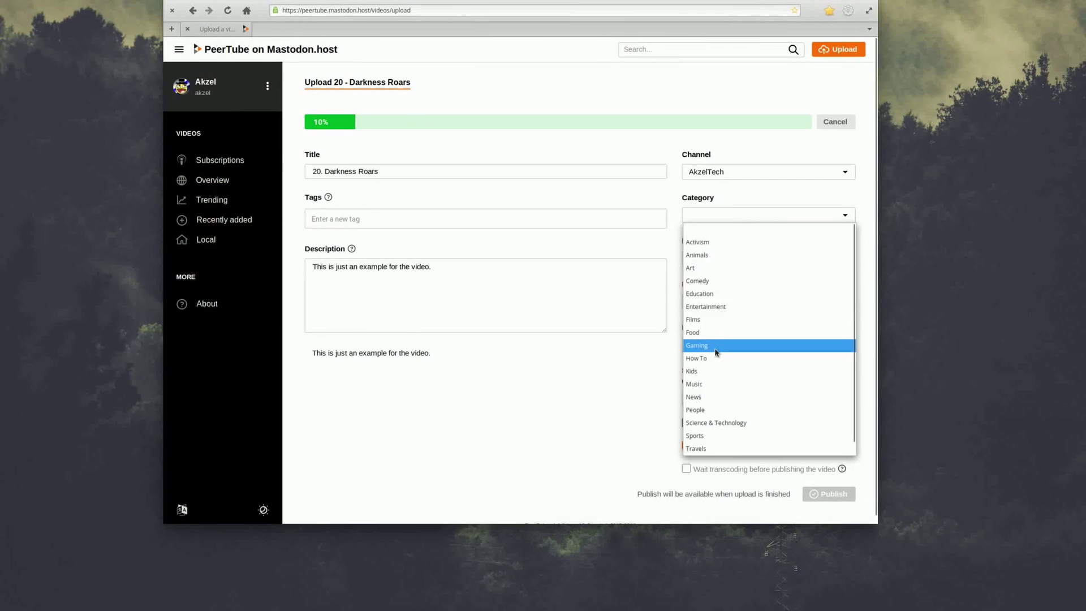
left_click(717, 349)
left_click(718, 256)
left_click(719, 217)
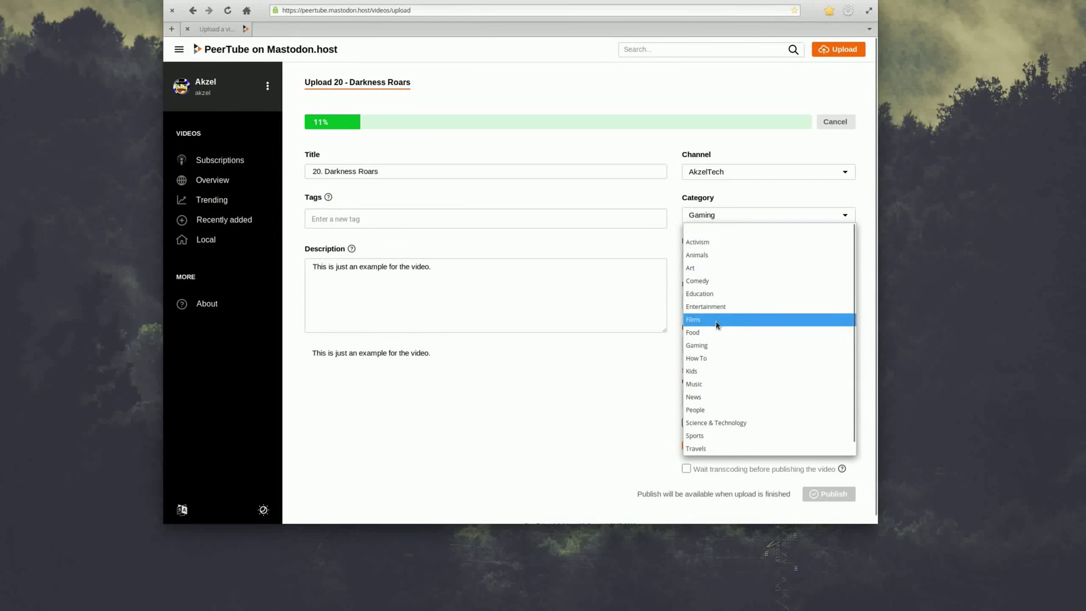
left_click(716, 255)
left_click(716, 258)
left_click(686, 276)
Choose the PeerTube video's language in the upload details
left_click(702, 300)
scroll(703, 358, "down", 10)
scroll(701, 356, "up", 1)
left_click(704, 351)
left_click(702, 260)
left_click(700, 286)
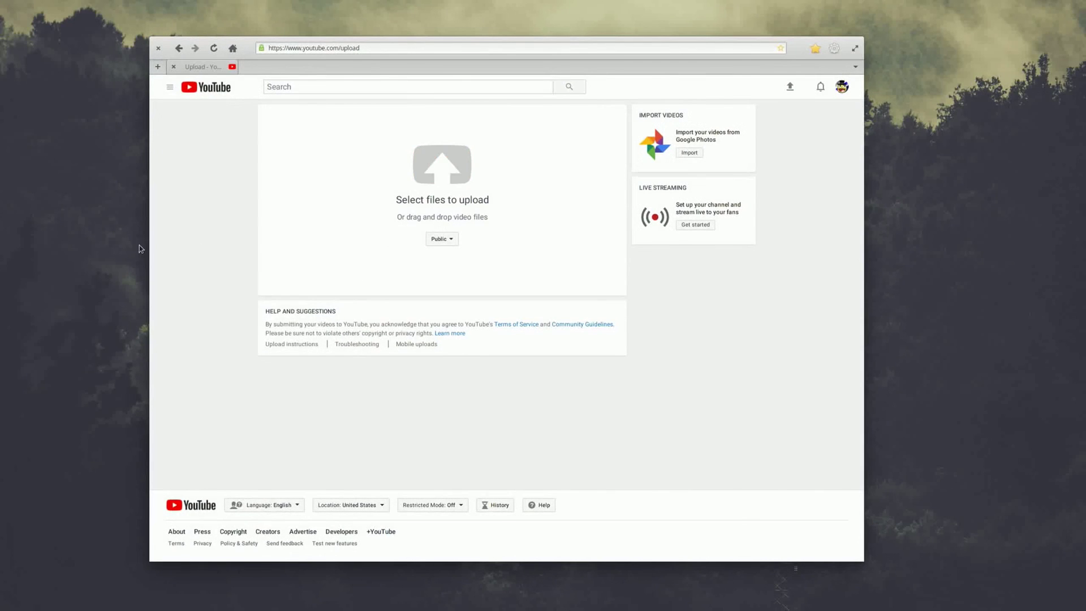
Switch to the YouTube upload page, set the visibility to Scheduled and add the Darkness Roars video file
left_click(449, 241)
left_click(452, 293)
left_click_drag(245, 181, 432, 162)
Start the description with "This is also just an example for the video. This is already live on the channel."
left_click(381, 204)
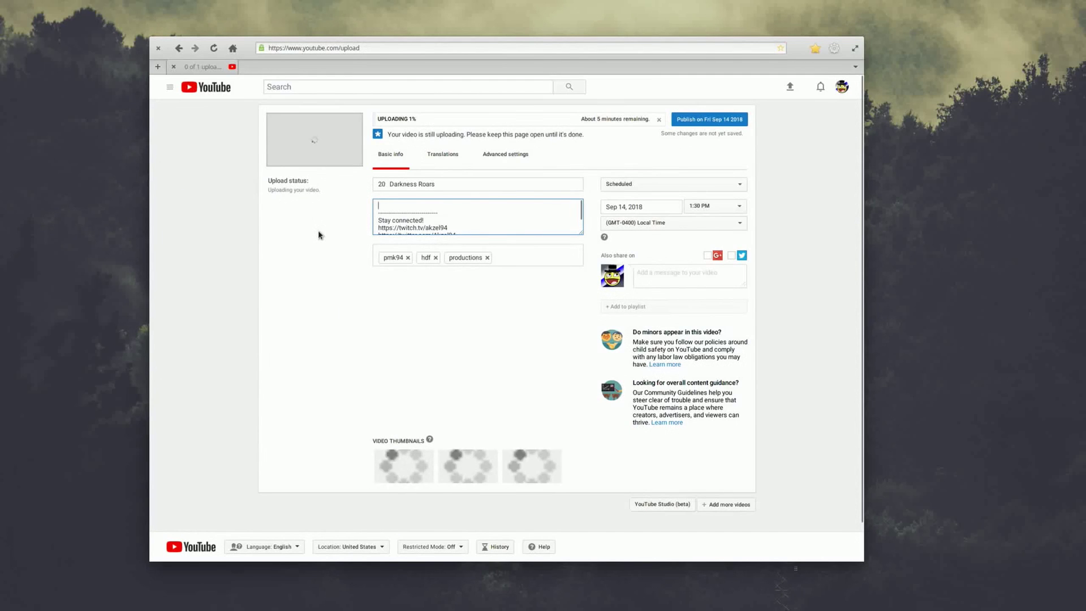
type("This is also just an example for the video")
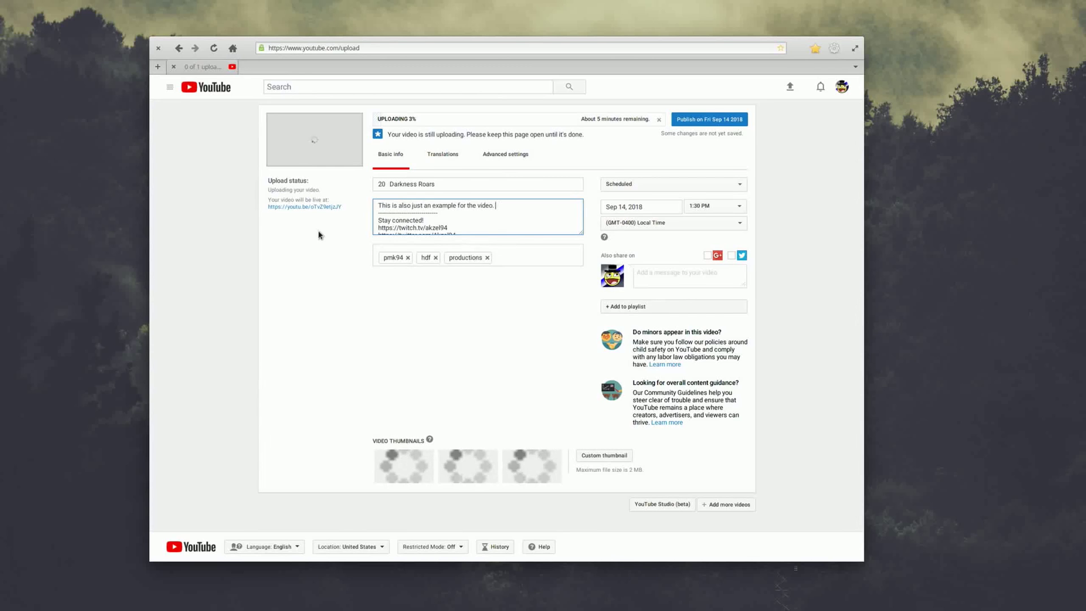
type(". This is already live on the channel.")
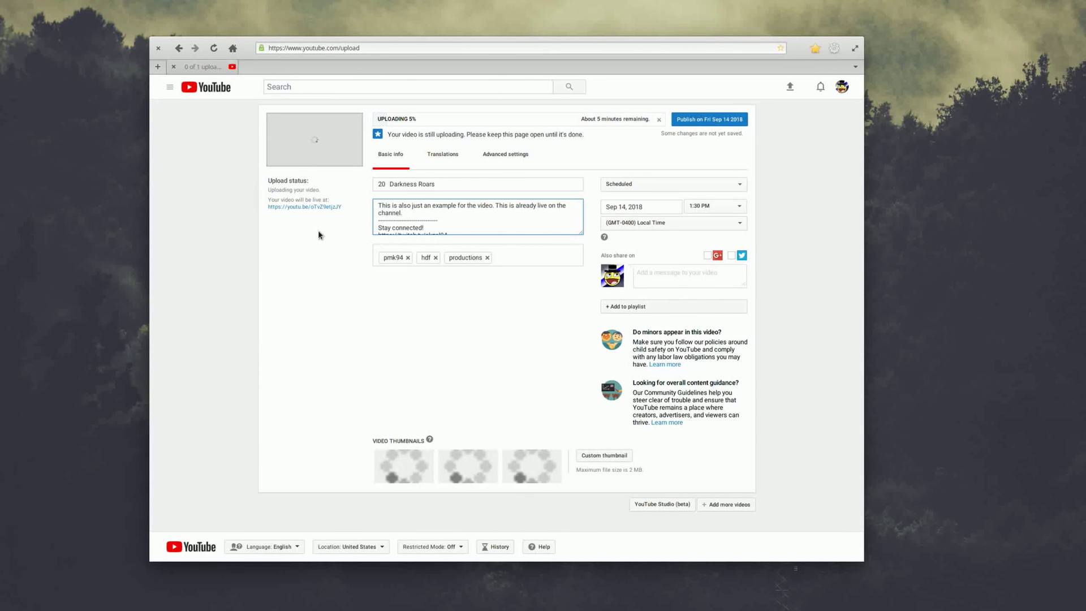
Schedule the YouTube video's publication for Sep 14, 2018 at 5:00 PM
left_click(650, 207)
left_click(714, 206)
left_click(714, 400)
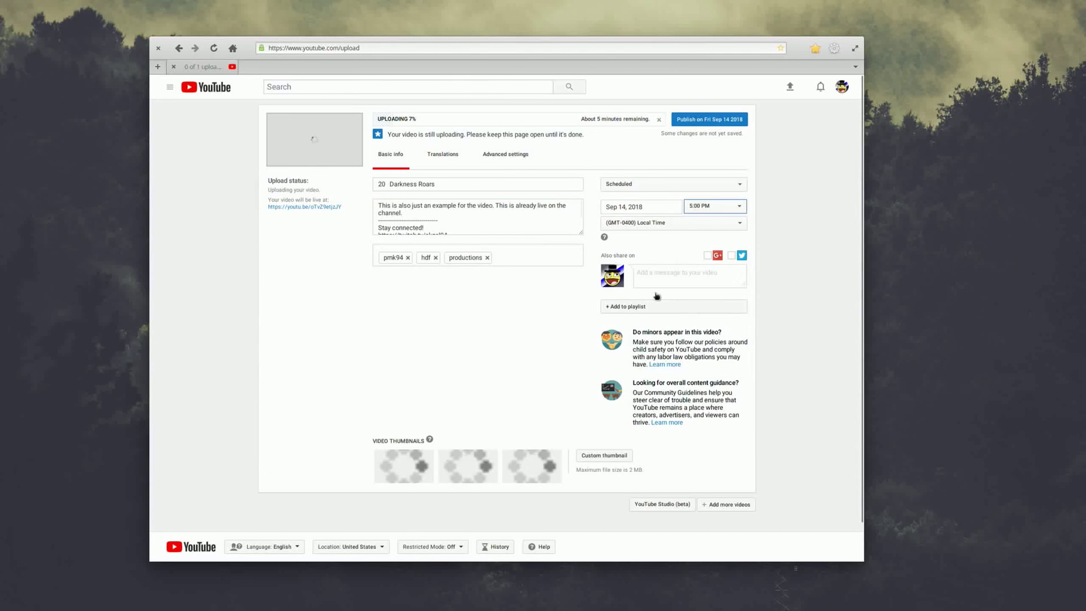
Enable sharing to Twitter and reuse the video title "20 Darkness Roars" as the share message
triple_click(541, 184)
key("ctrl+c")
left_click(731, 255)
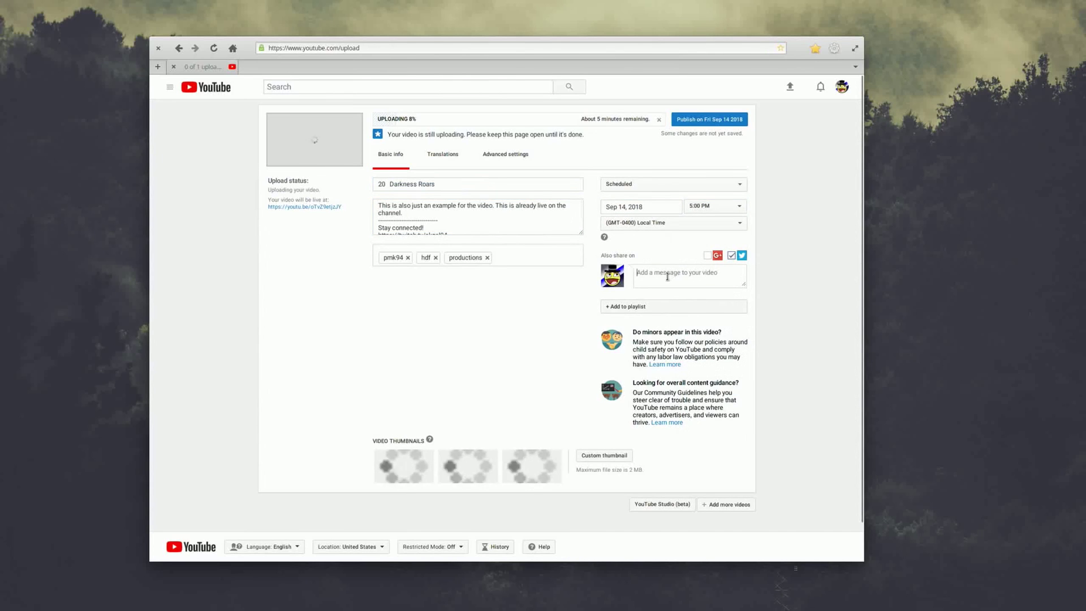
key("ctrl+v")
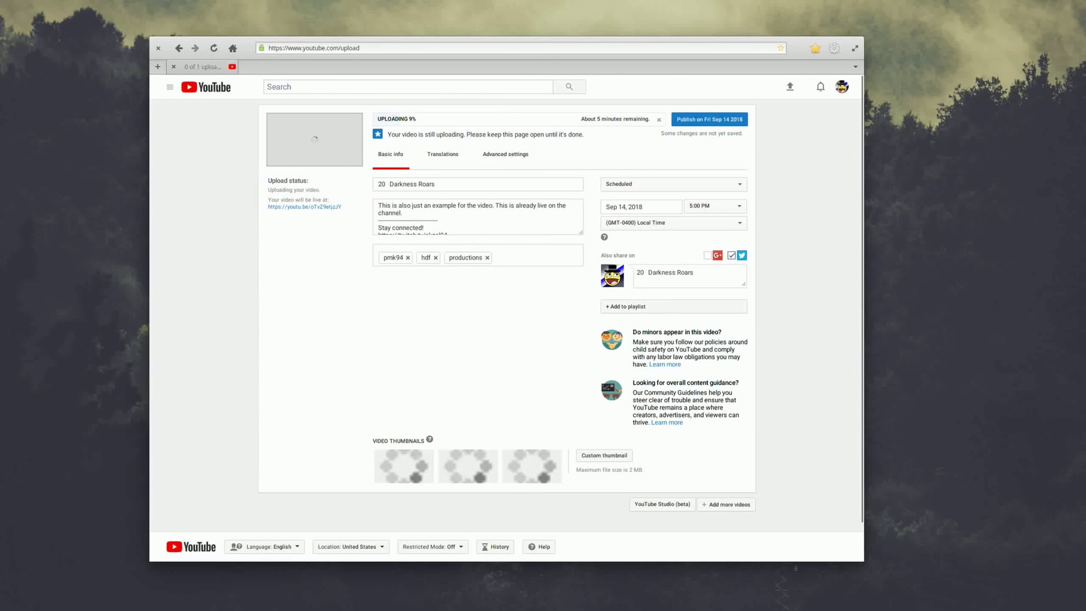
Upload a custom JPG thumbnail for the video from a subfolder of Pictures in the home directory
left_click(600, 456)
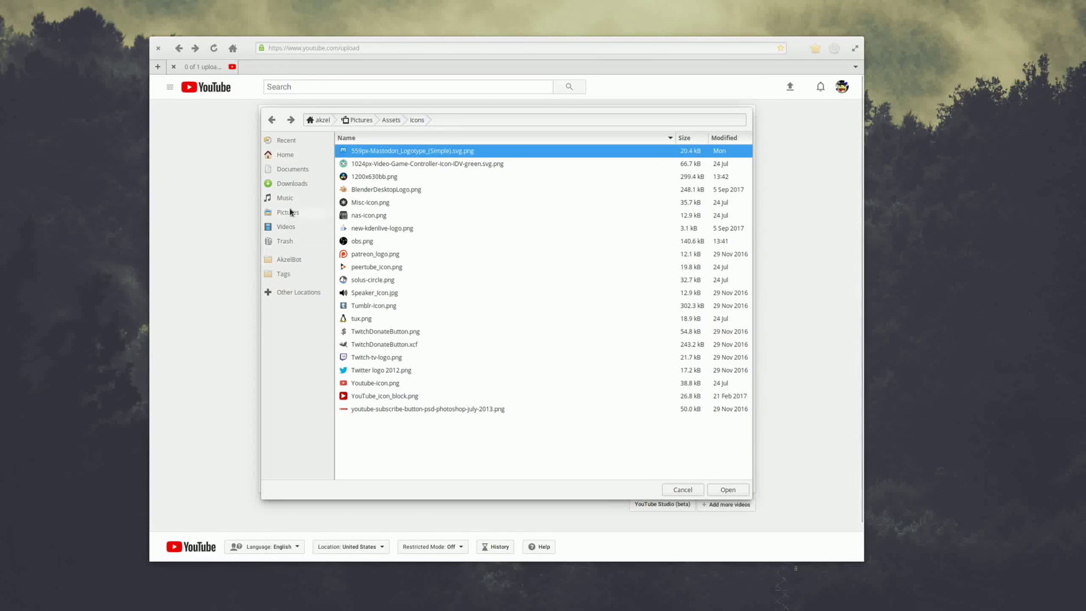
left_click(288, 165)
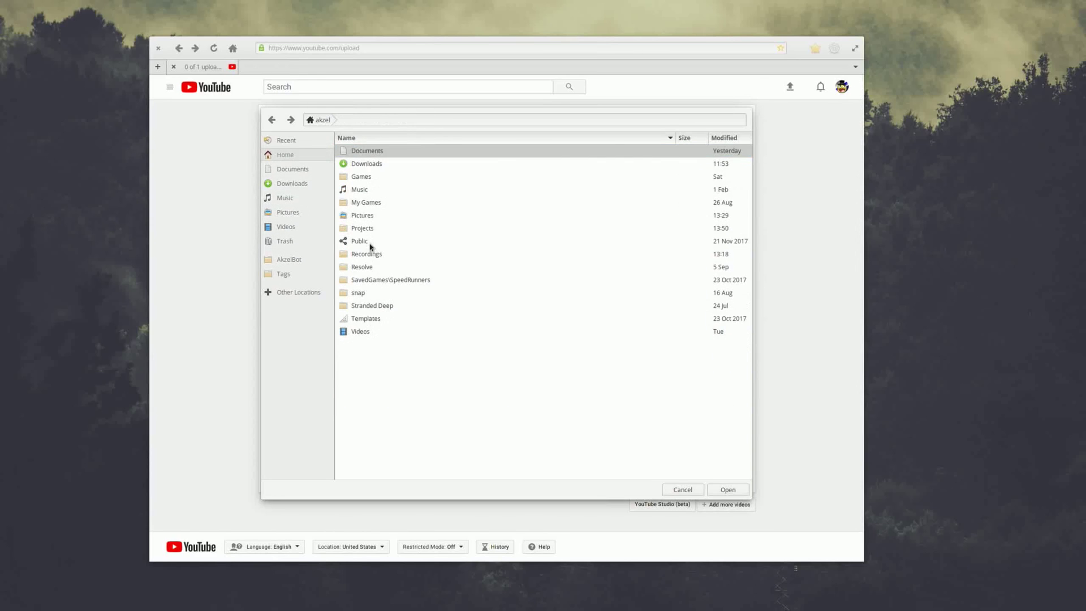
double_click(366, 215)
double_click(362, 151)
double_click(364, 153)
left_click(367, 165)
double_click(366, 166)
left_click(376, 215)
left_click(375, 202)
left_click(728, 489)
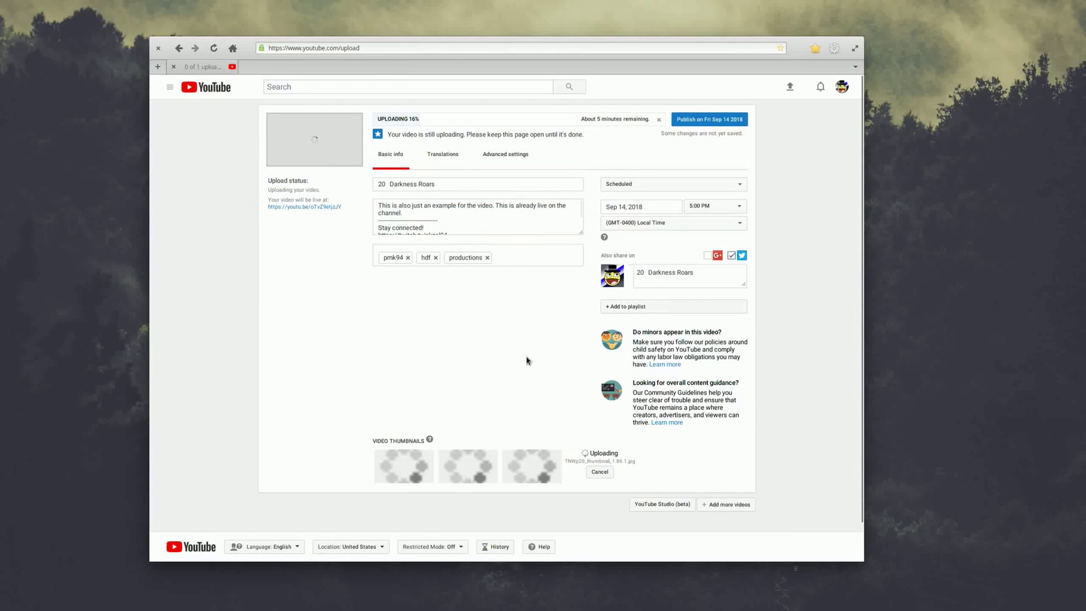